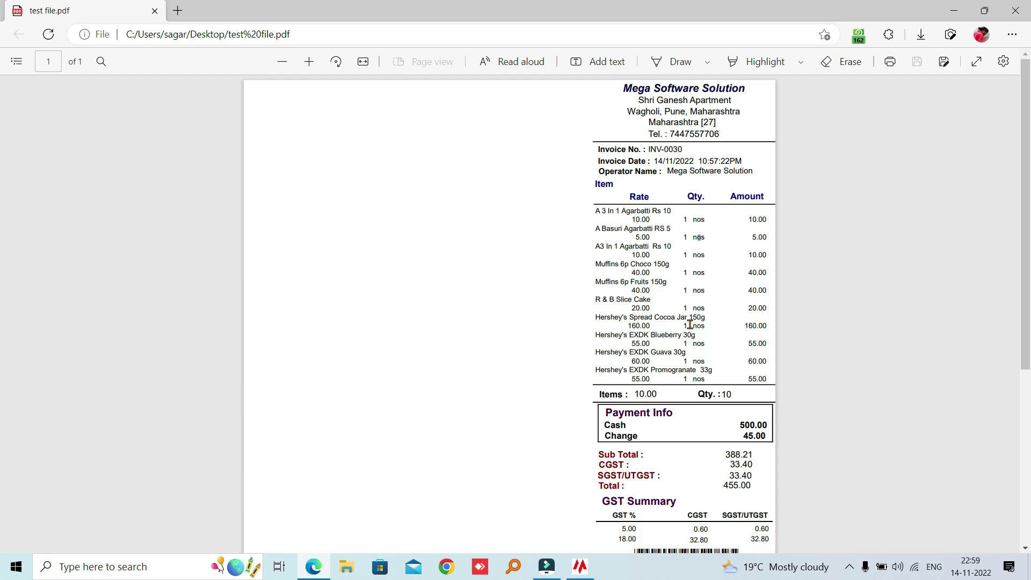
- Close the PDF receipt, return to the point of sale and open the last invoice's A4 reprint preview
{"action": "scroll", "coordinate": [686, 328], "scroll_direction": "up", "scroll_amount": 5}
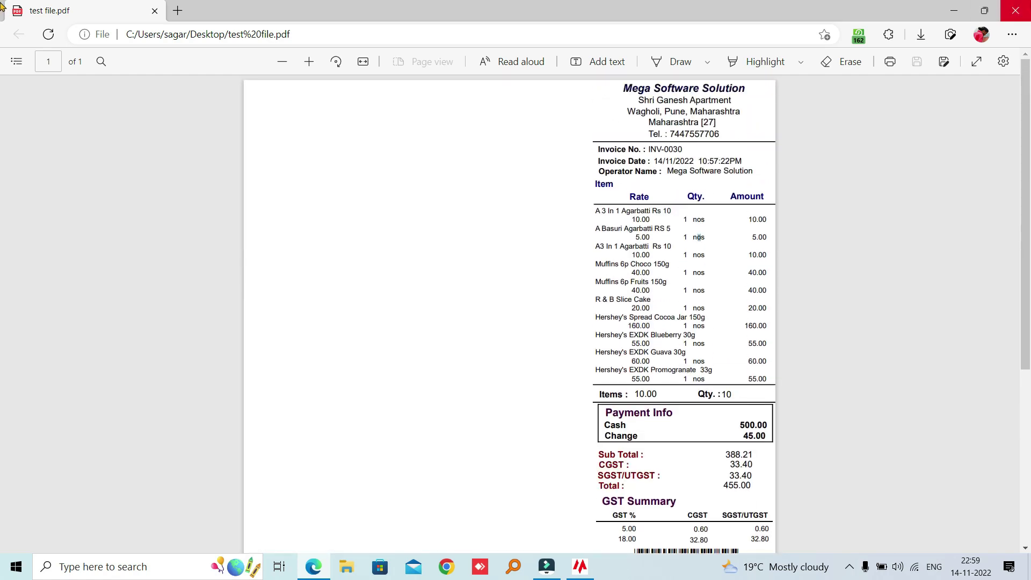
{"action": "left_click", "coordinate": [1015, 11]}
{"action": "left_click", "coordinate": [583, 566]}
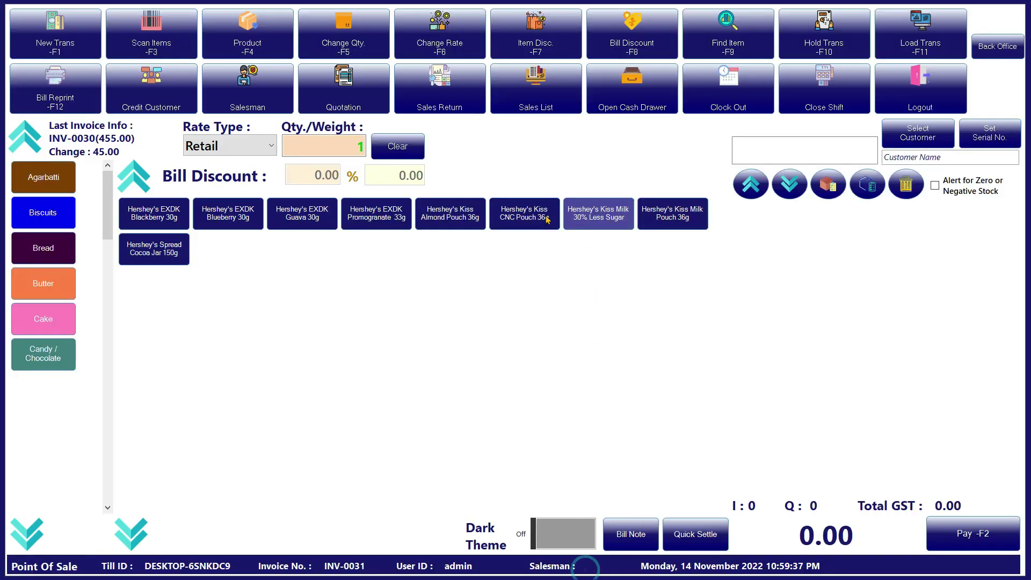
{"action": "left_click", "coordinate": [78, 97]}
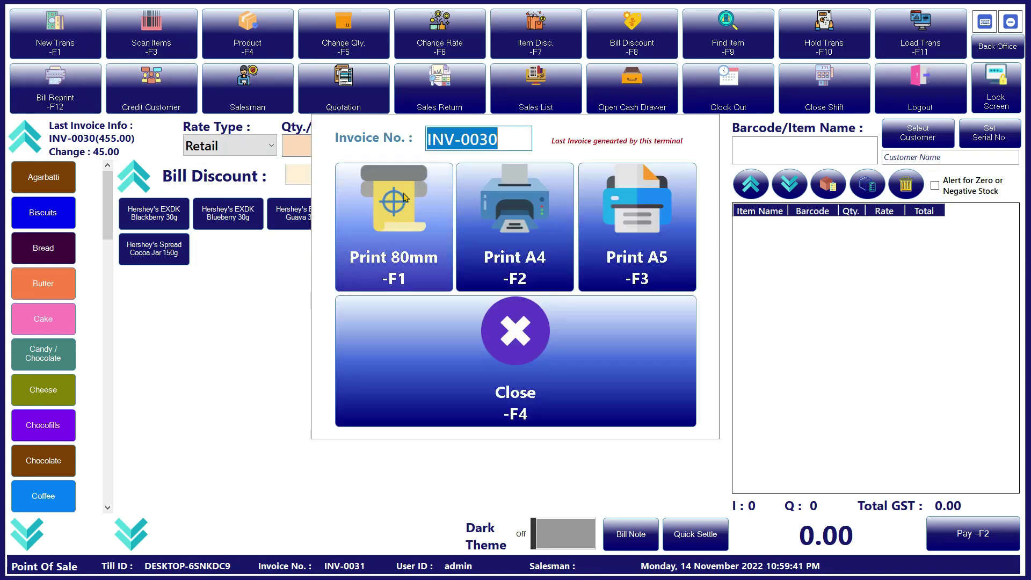
{"action": "left_click", "coordinate": [516, 223]}
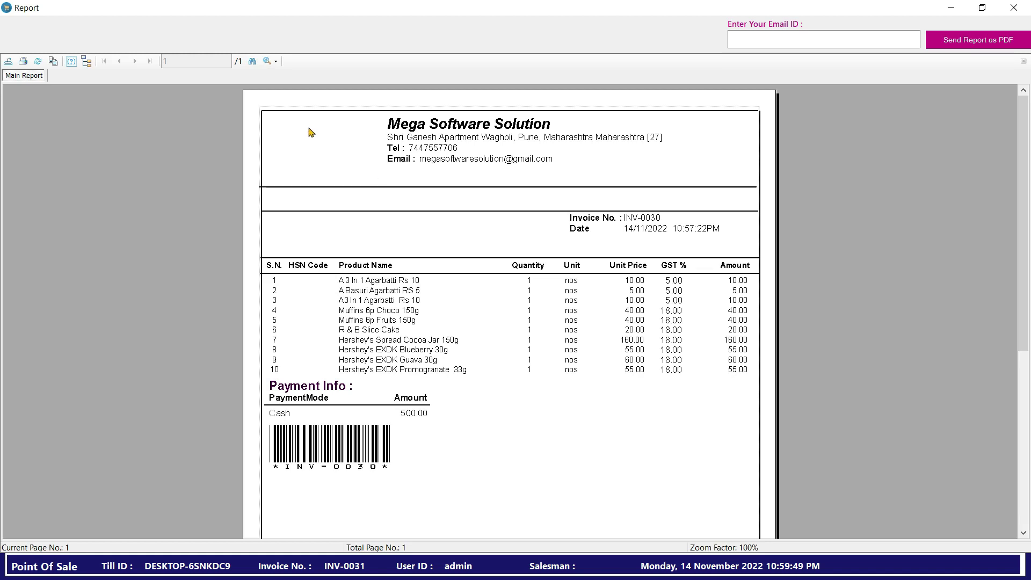
- Examine the A4 invoice's header, item lines, totals and report e-mail field, and close the report
{"action": "left_click", "coordinate": [404, 125]}
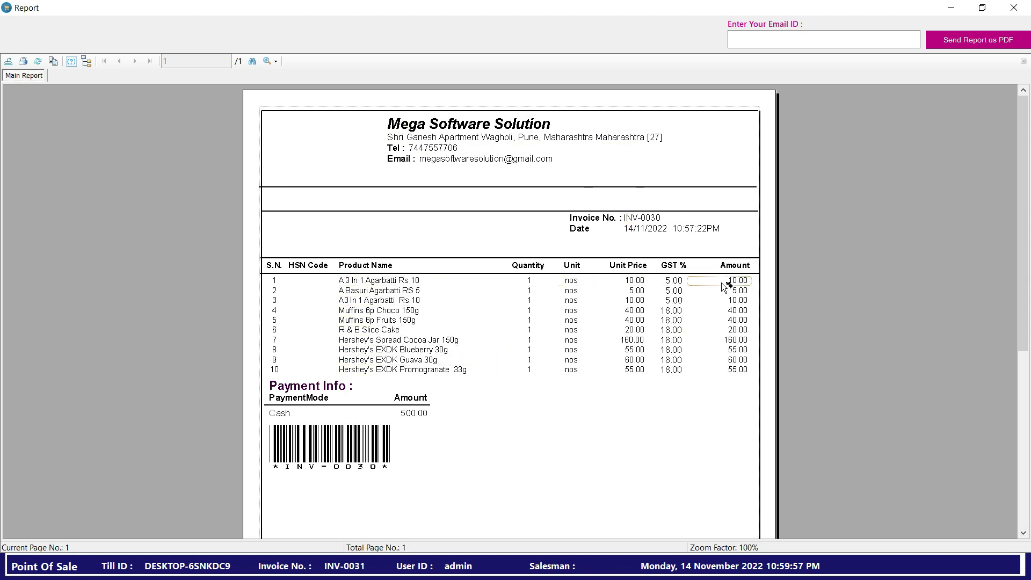
{"action": "scroll", "coordinate": [333, 303], "scroll_direction": "down", "scroll_amount": 2}
{"action": "scroll", "coordinate": [408, 320], "scroll_direction": "down", "scroll_amount": 3}
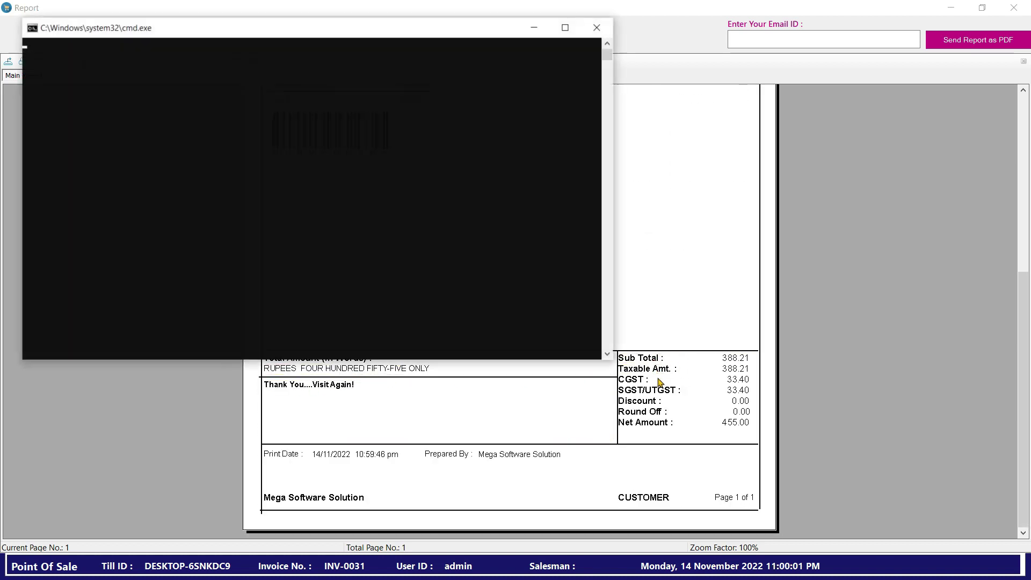
{"action": "left_click", "coordinate": [534, 27]}
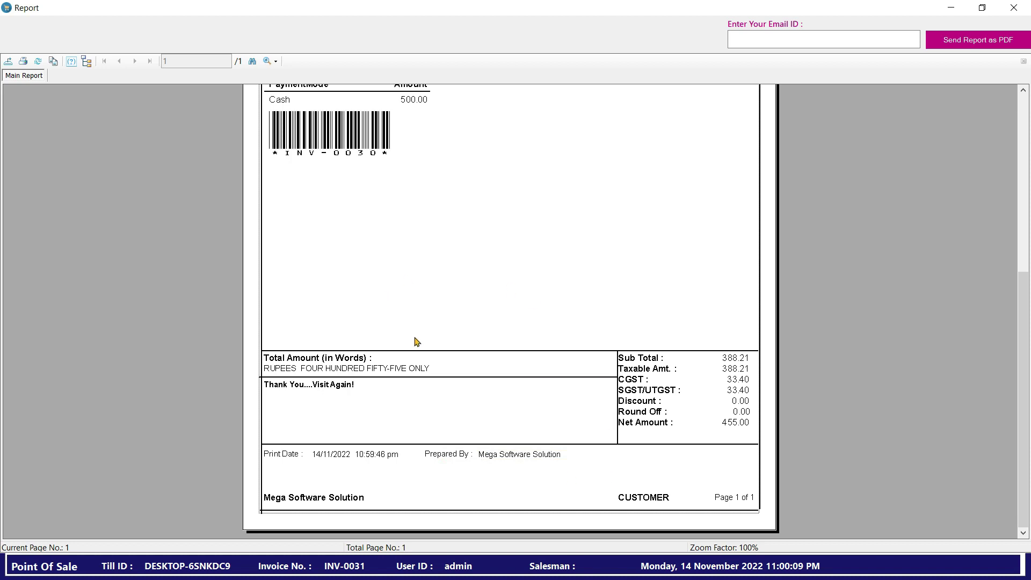
{"action": "scroll", "coordinate": [417, 342], "scroll_direction": "up", "scroll_amount": 5}
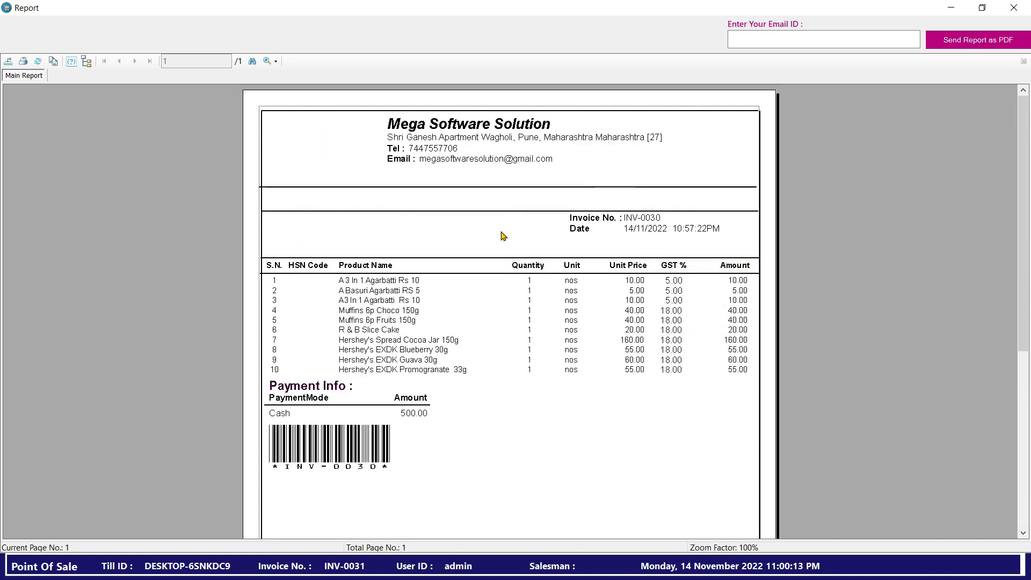
{"action": "left_click", "coordinate": [756, 40]}
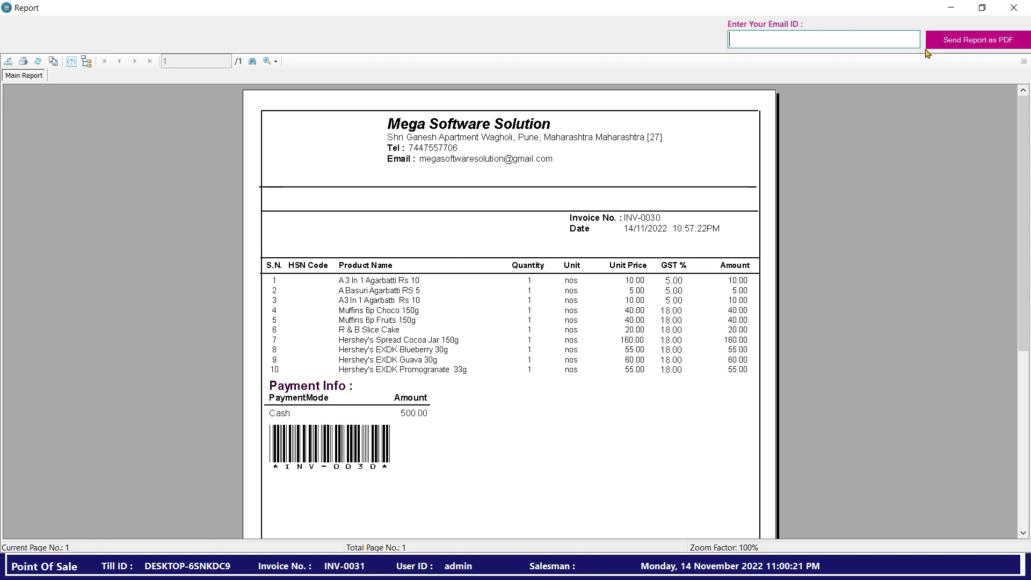
{"action": "left_click", "coordinate": [1014, 7]}
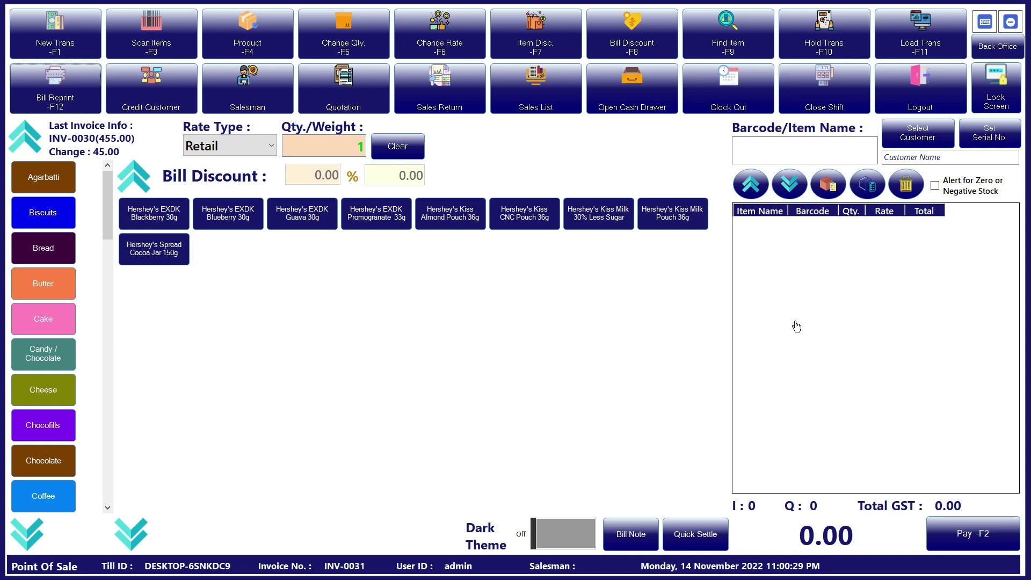
- View the point of sale's credit customer options, close them and open the Back Office
{"action": "left_click", "coordinate": [160, 108]}
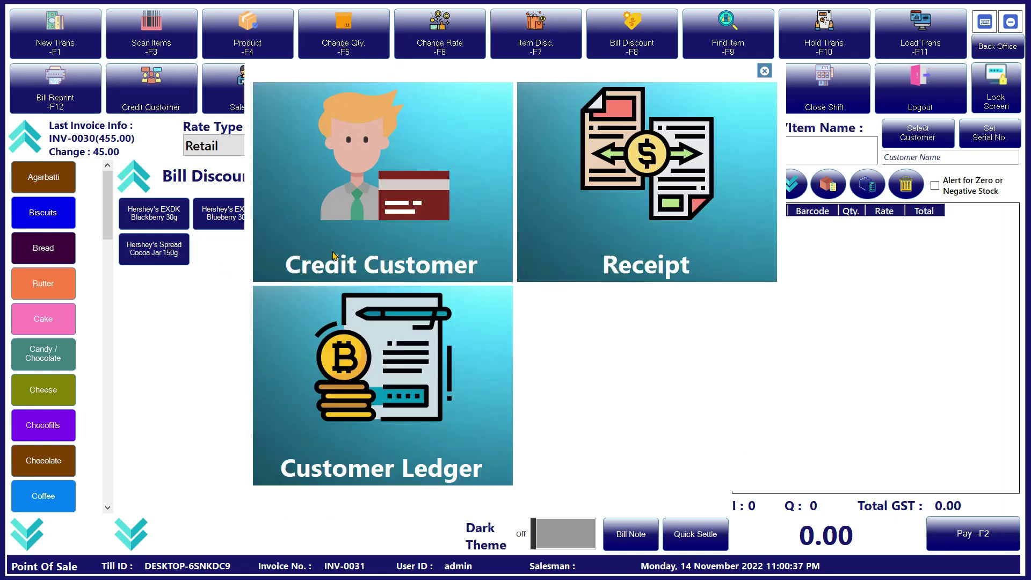
{"action": "left_click", "coordinate": [752, 73]}
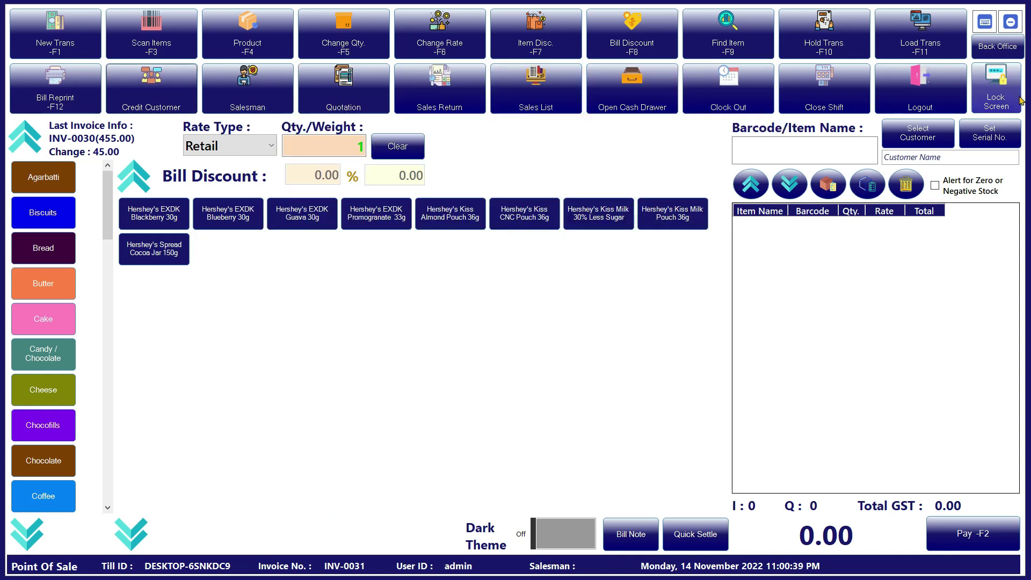
{"action": "left_click", "coordinate": [1011, 48]}
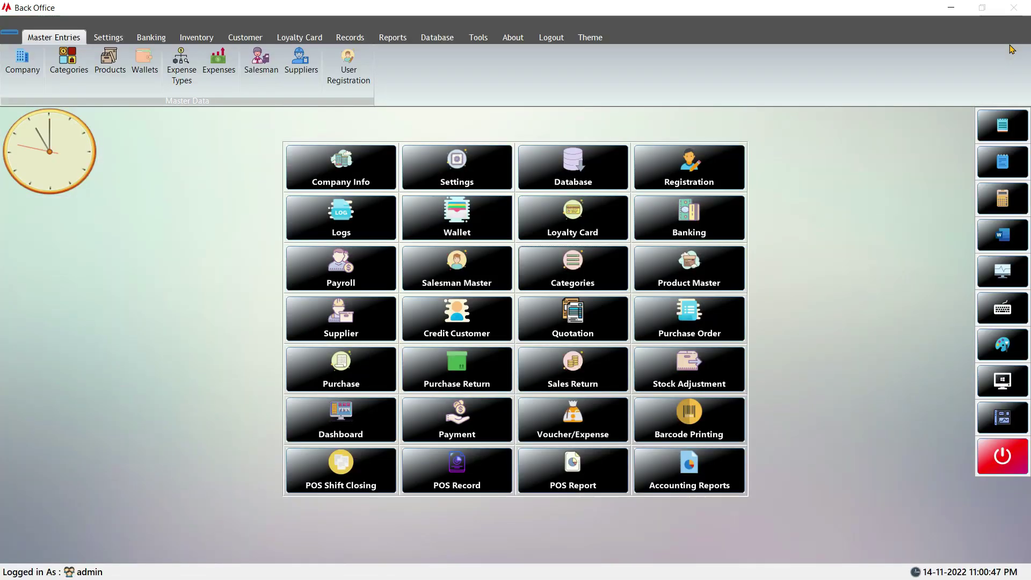
- Examine the Company Master settings and the payroll options in the Back Office, closing each one
{"action": "left_click", "coordinate": [340, 164]}
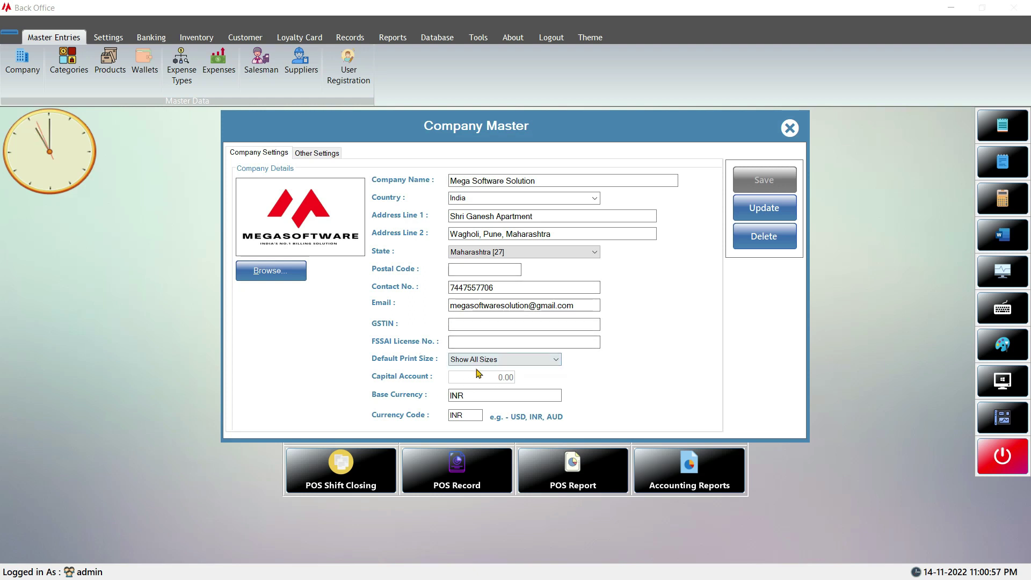
{"action": "left_click", "coordinate": [789, 129]}
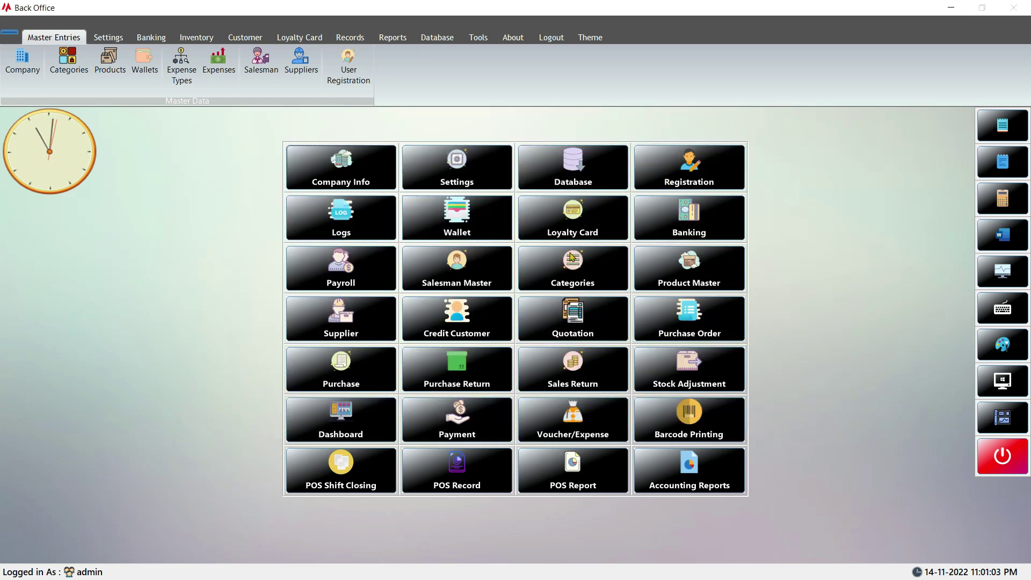
{"action": "left_click", "coordinate": [375, 277]}
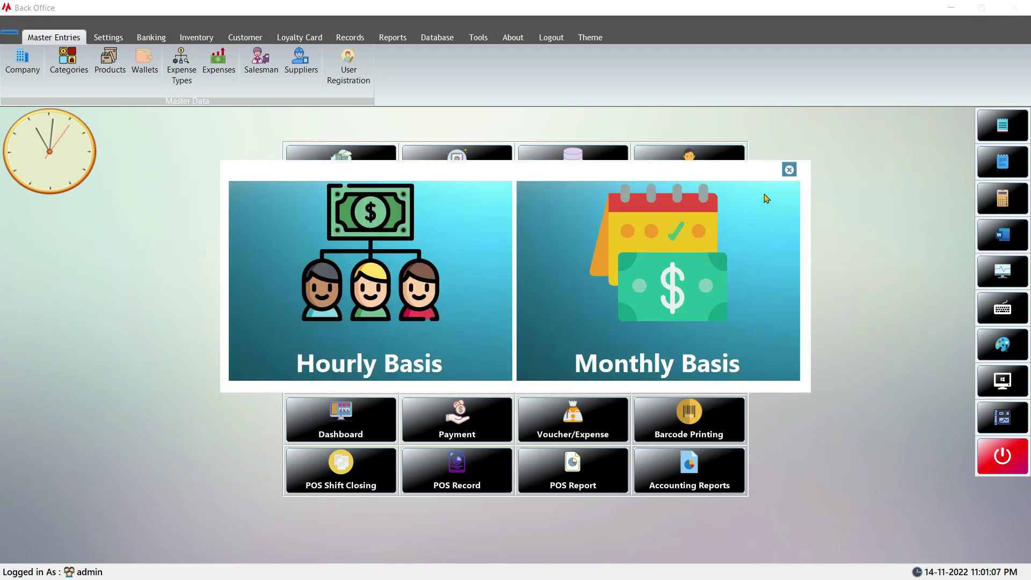
{"action": "left_click", "coordinate": [789, 170]}
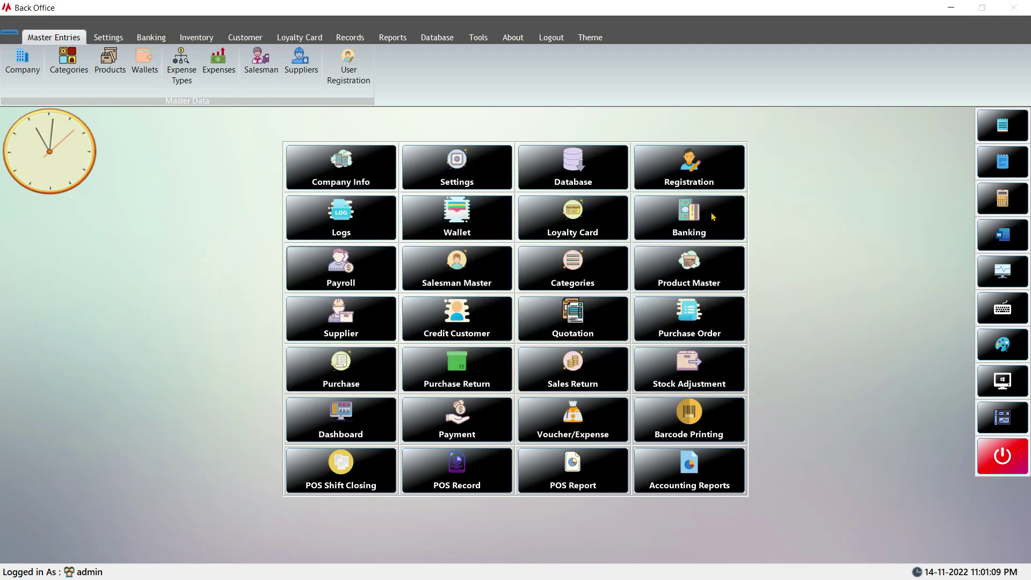
- Examine the Salesman Entry form and read through the full list of product categories, closing both
{"action": "left_click", "coordinate": [464, 284]}
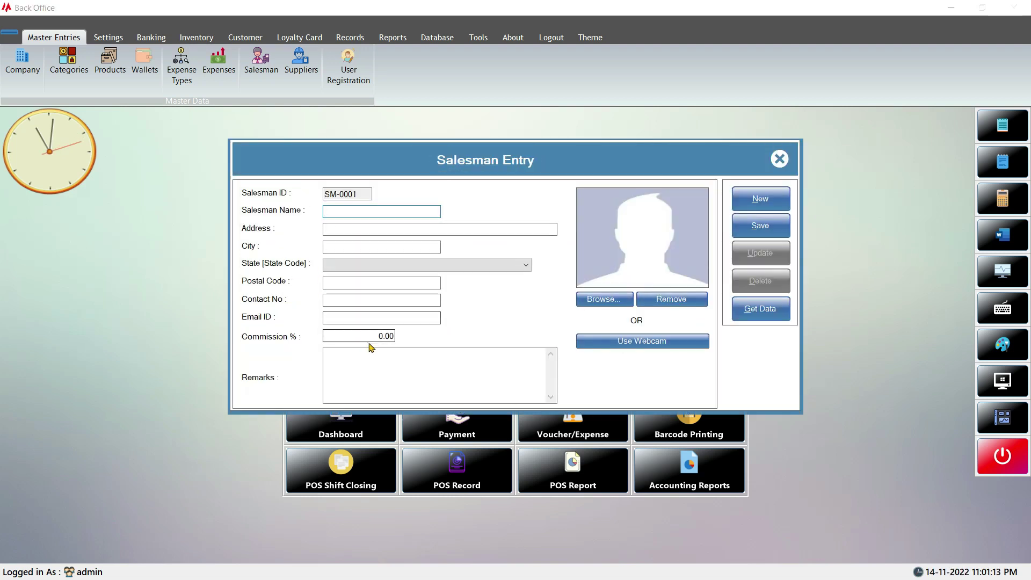
{"action": "left_click", "coordinate": [780, 159]}
{"action": "left_click", "coordinate": [591, 265]}
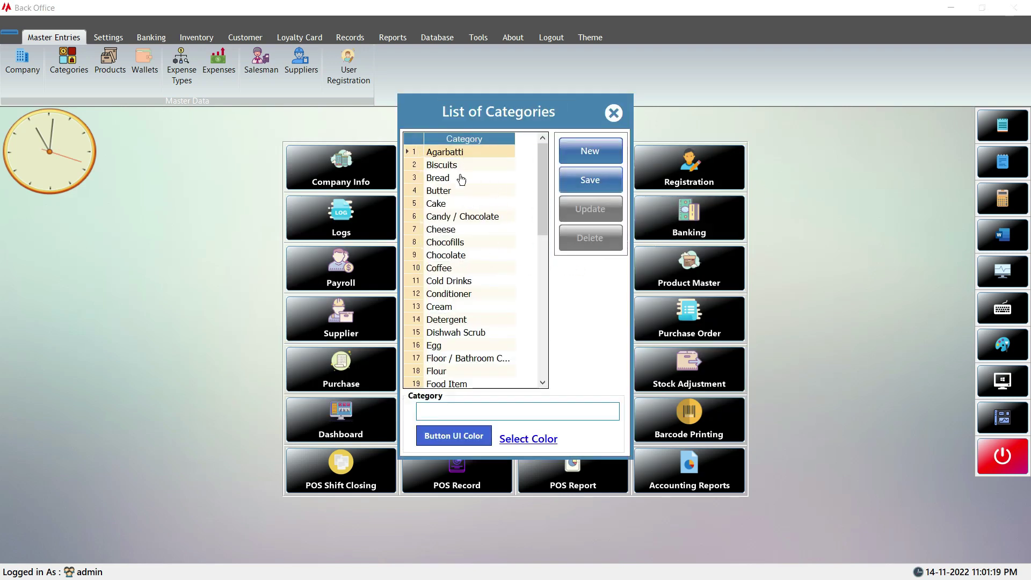
{"action": "scroll", "coordinate": [461, 177], "scroll_direction": "down", "scroll_amount": 5}
{"action": "scroll", "coordinate": [456, 253], "scroll_direction": "down", "scroll_amount": 5}
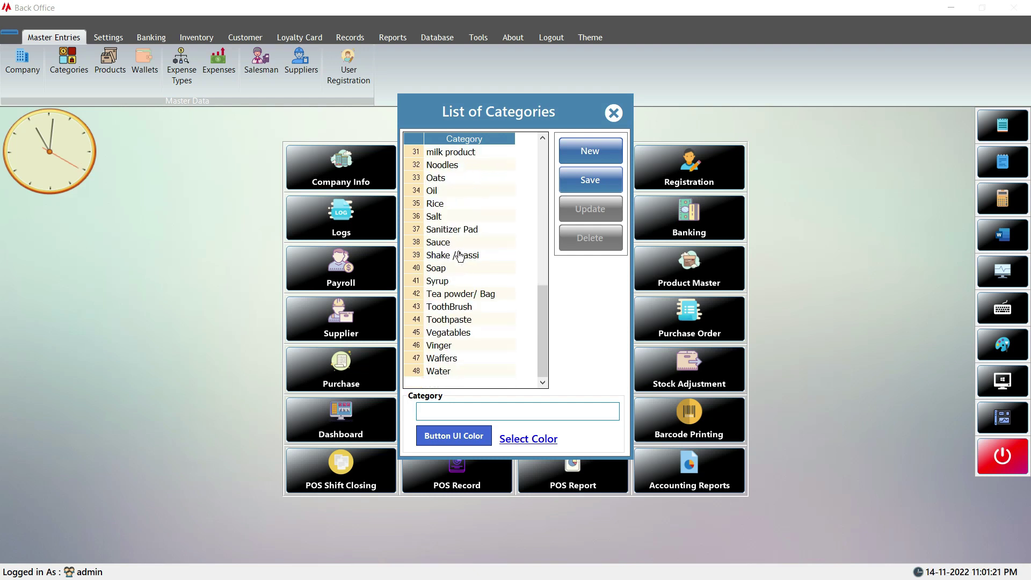
{"action": "scroll", "coordinate": [475, 316], "scroll_direction": "up", "scroll_amount": 7}
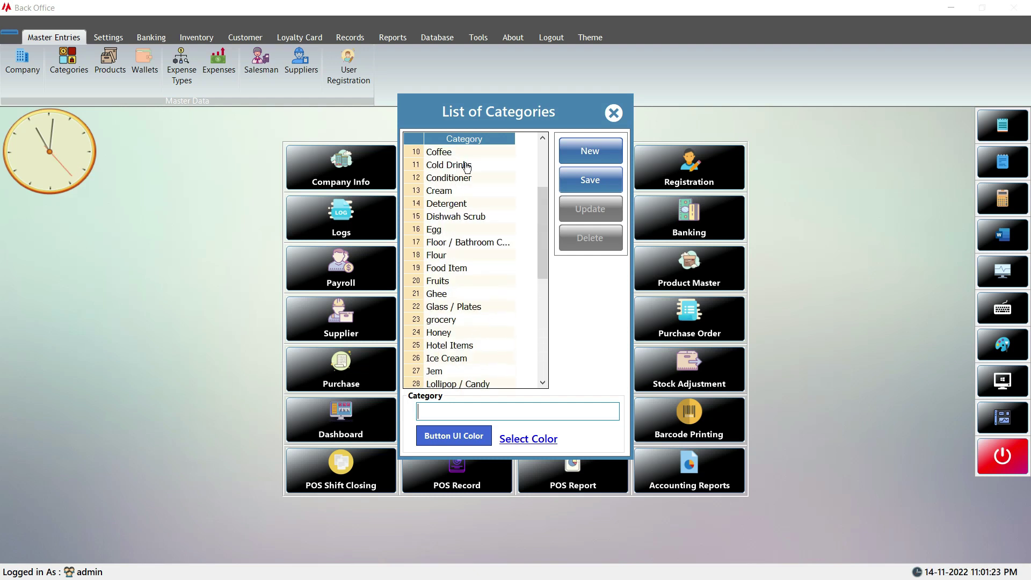
{"action": "left_click", "coordinate": [613, 113]}
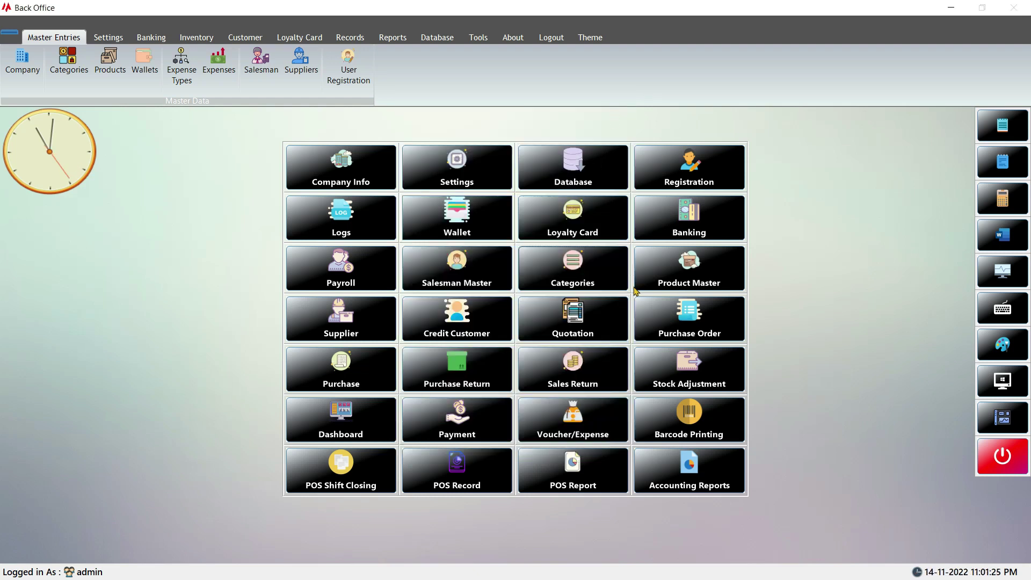
- Examine the blank Product Entry Form and the Supplier Entry form, closing both without entering data
{"action": "left_click", "coordinate": [696, 278]}
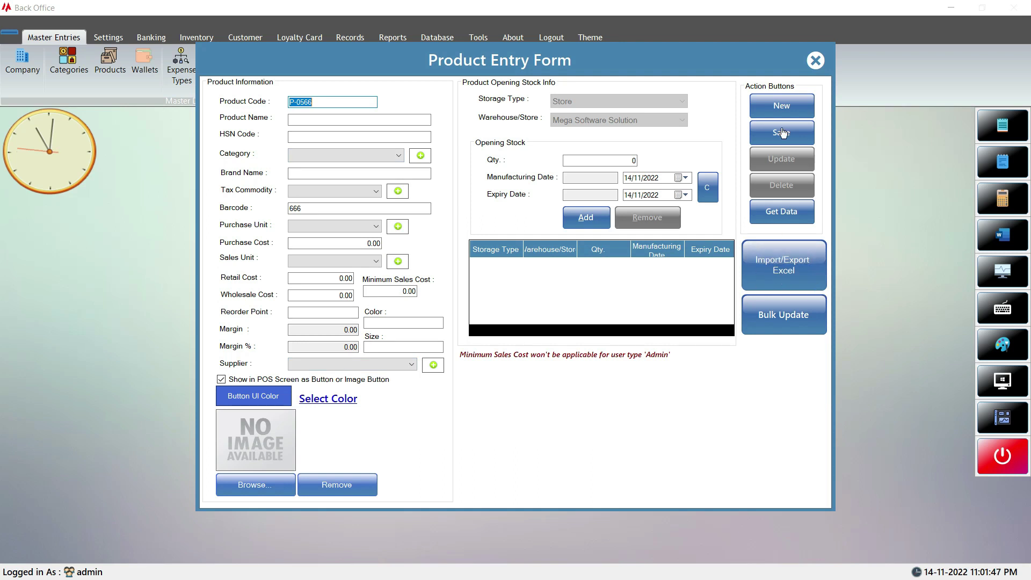
{"action": "left_click", "coordinate": [805, 68]}
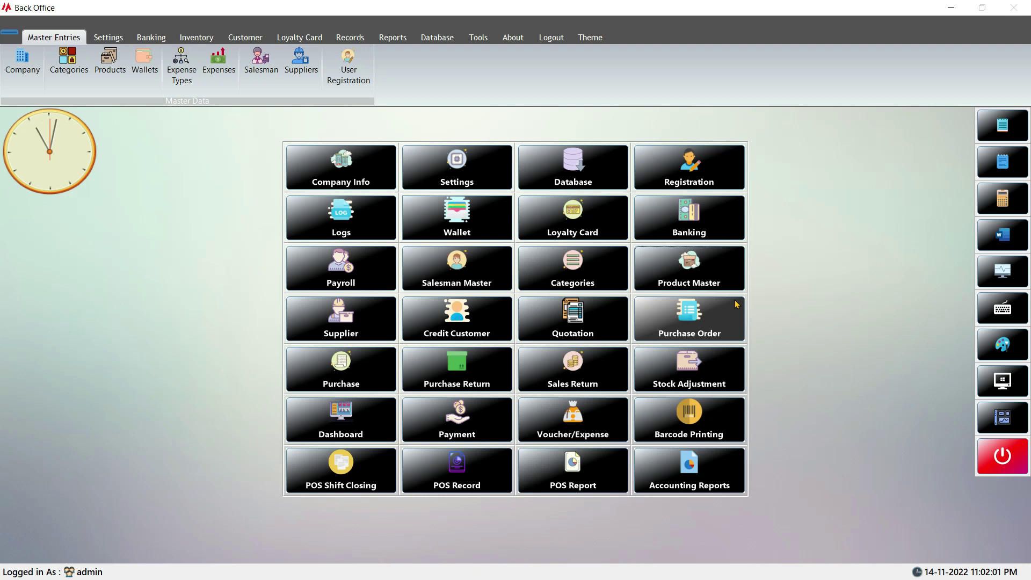
{"action": "left_click", "coordinate": [356, 314]}
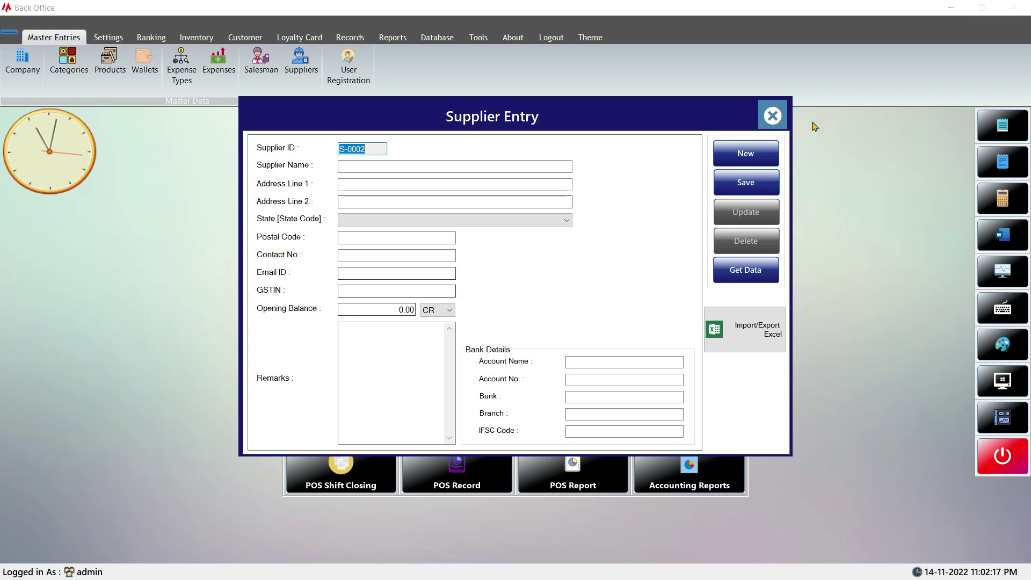
{"action": "left_click", "coordinate": [772, 115]}
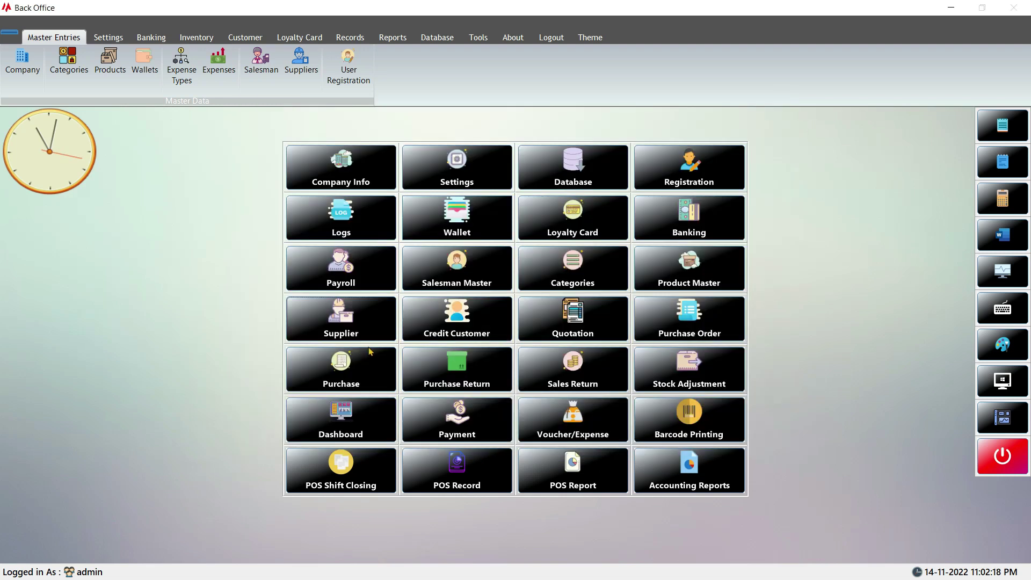
- Examine the Back Office credit customer options and the Purchase Order Entry form, closing both
{"action": "left_click", "coordinate": [454, 330]}
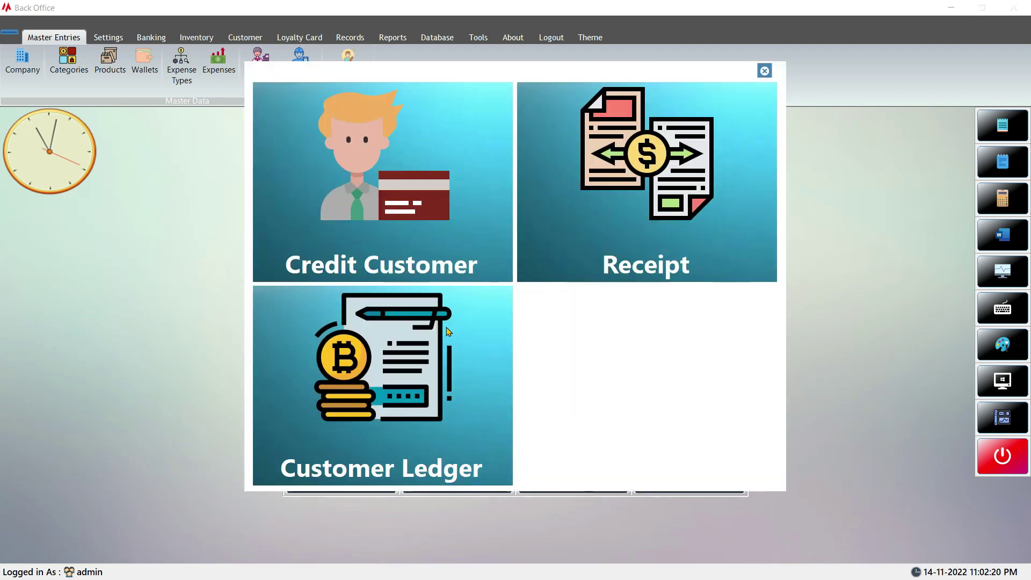
{"action": "left_click", "coordinate": [761, 70]}
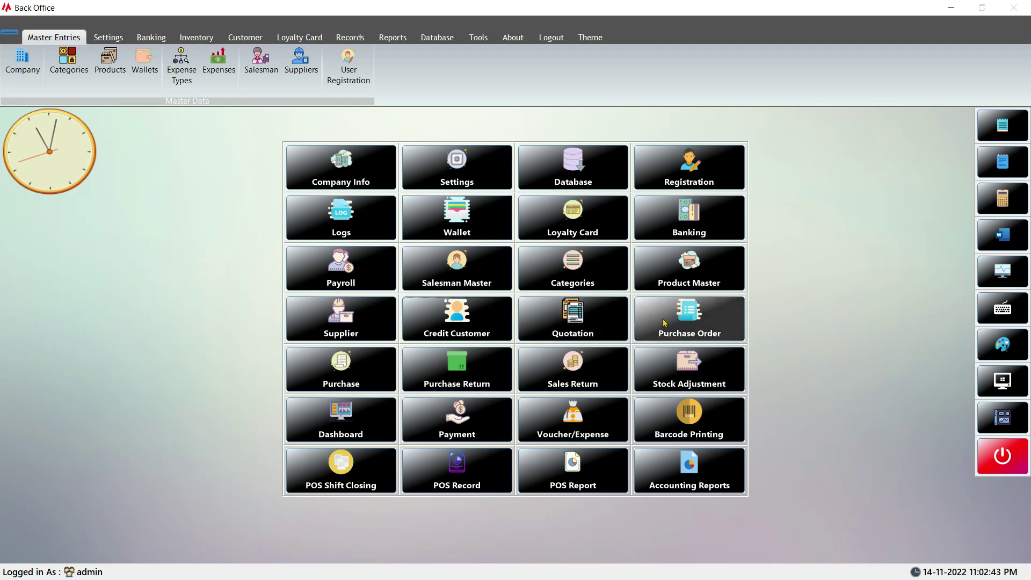
{"action": "left_click", "coordinate": [676, 330]}
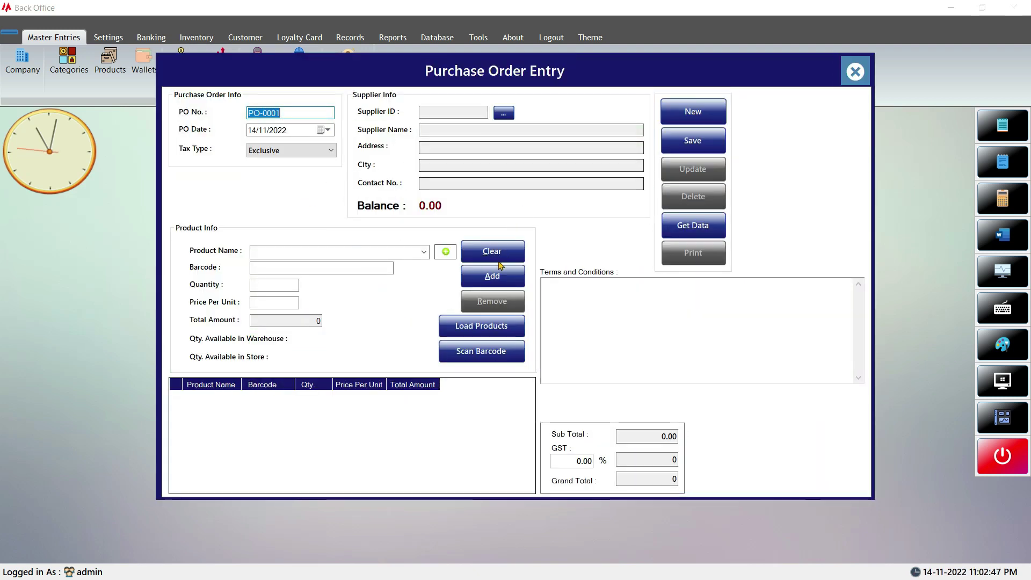
{"action": "left_click", "coordinate": [853, 81]}
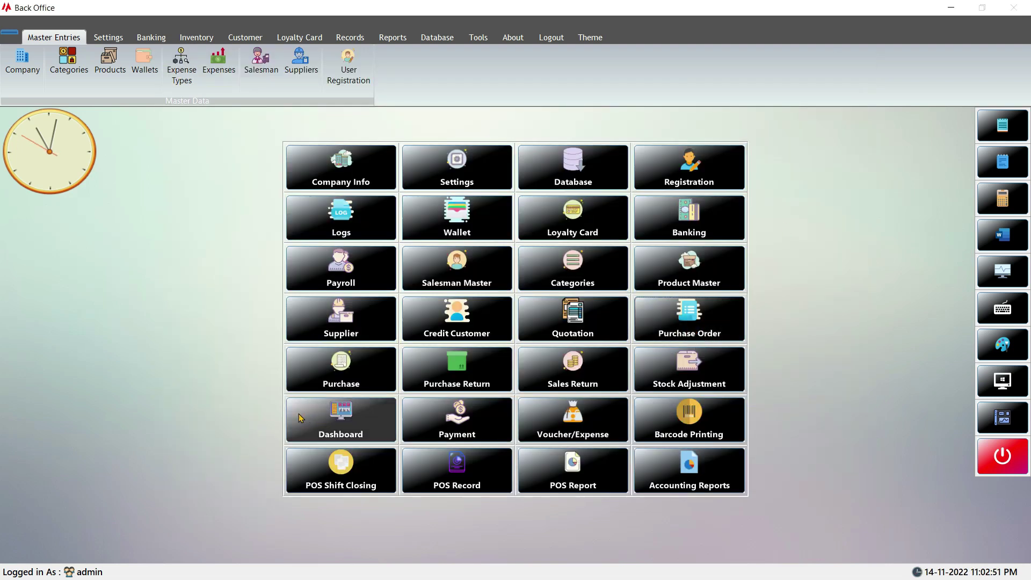
- Start a new purchase entry and pick XYZ from Goa as its supplier
{"action": "left_click", "coordinate": [325, 379]}
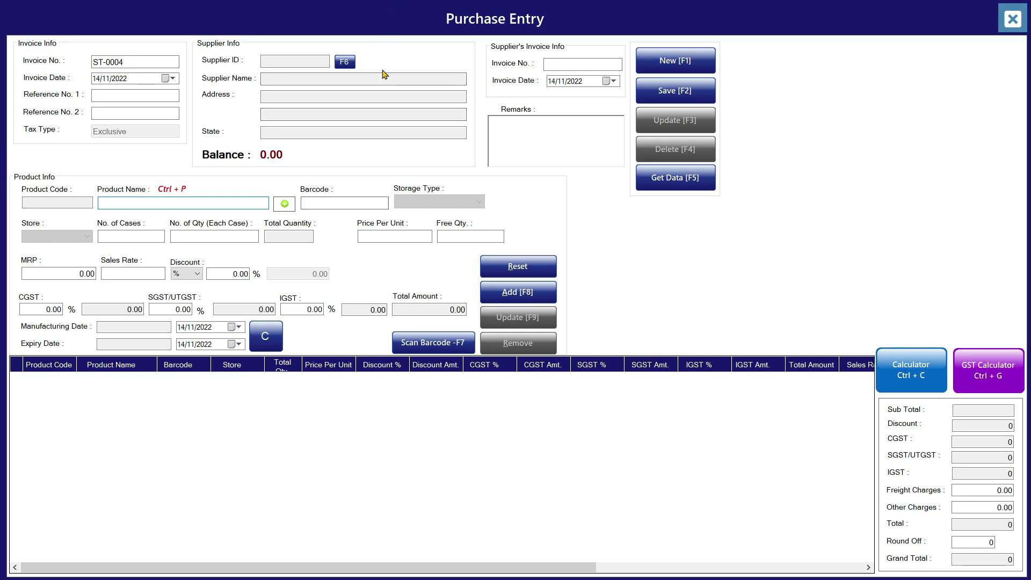
{"action": "left_click", "coordinate": [345, 62]}
{"action": "double_click", "coordinate": [262, 111]}
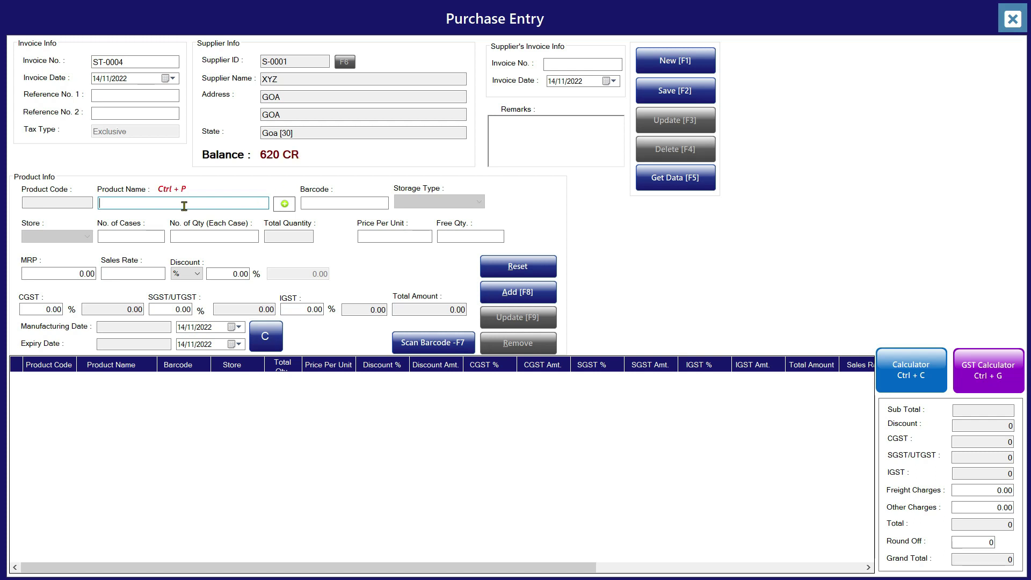
- Load the product rice 112 into the purchase entry by its barcode 1234
{"action": "left_click", "coordinate": [329, 203]}
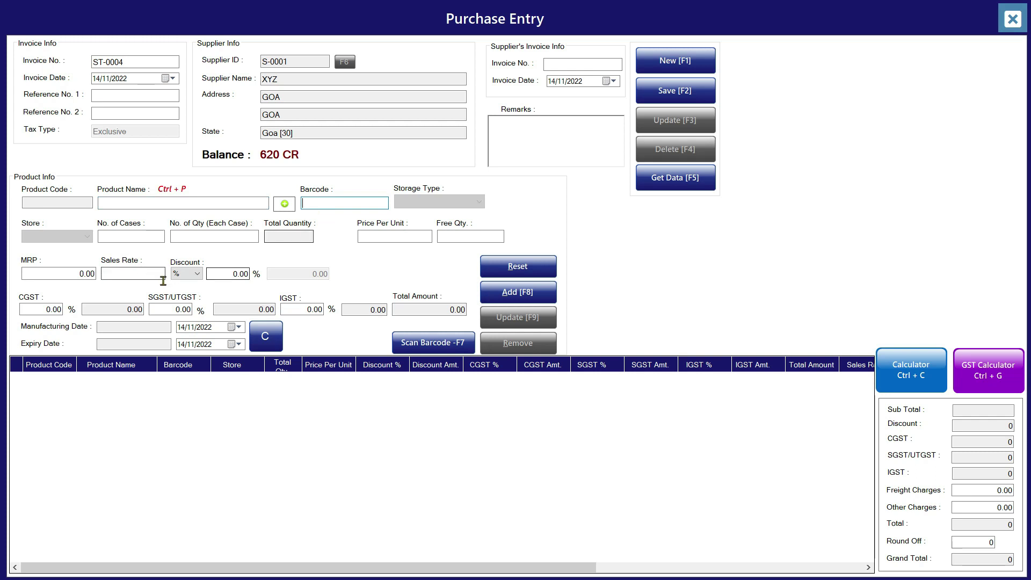
{"action": "type", "text": "1234"}
{"action": "key", "text": "Return"}
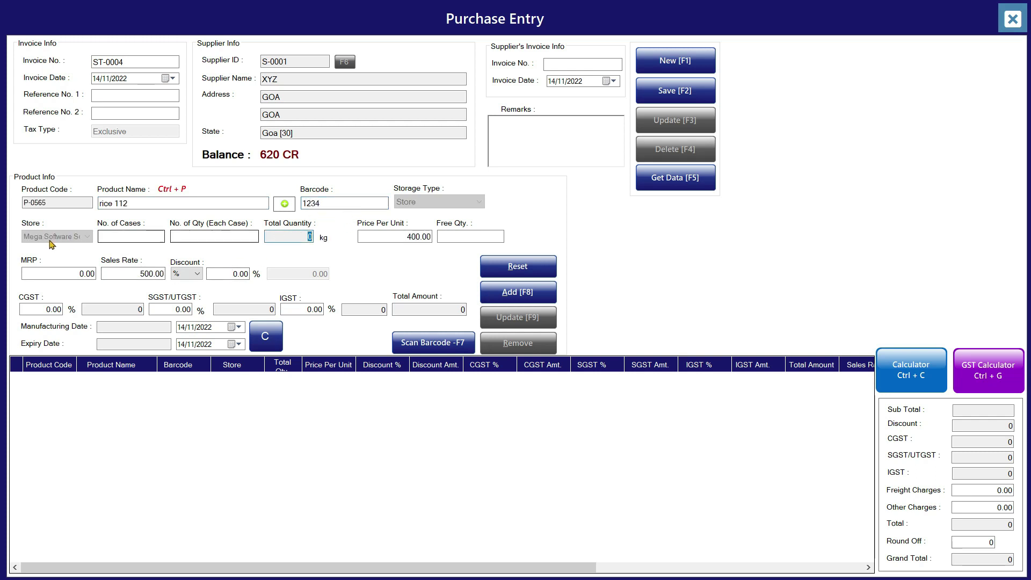
{"action": "left_click", "coordinate": [340, 204]}
{"action": "key", "text": "Return"}
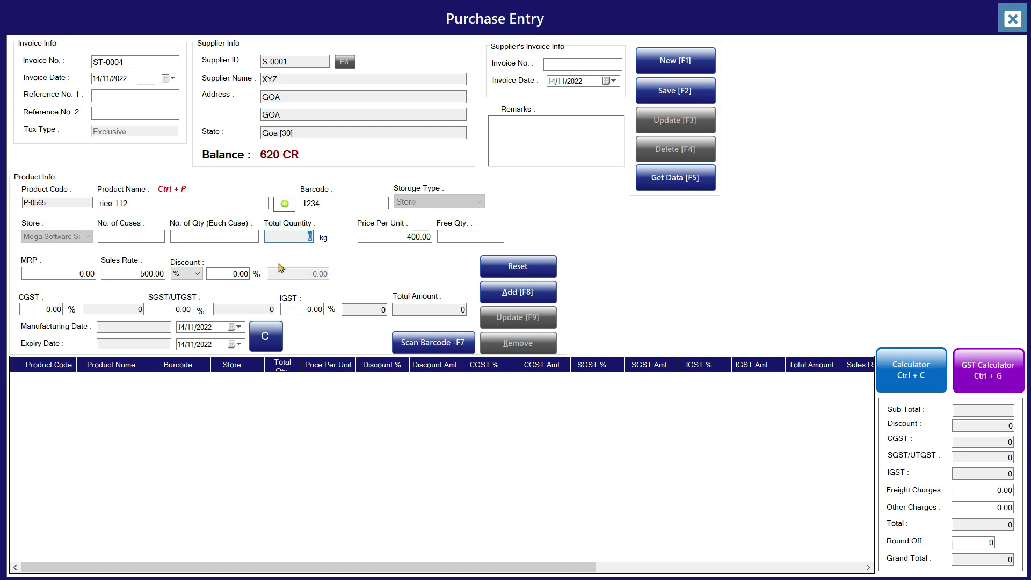
- Set rice 112 to 1 case of 10 with a price per unit of 500
{"action": "left_click", "coordinate": [140, 204]}
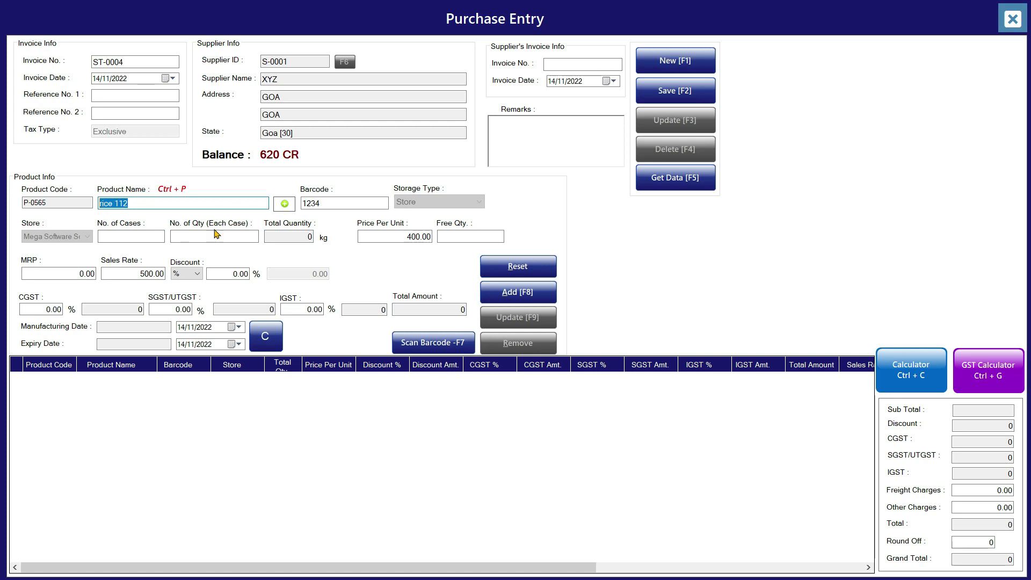
{"action": "left_click", "coordinate": [411, 241]}
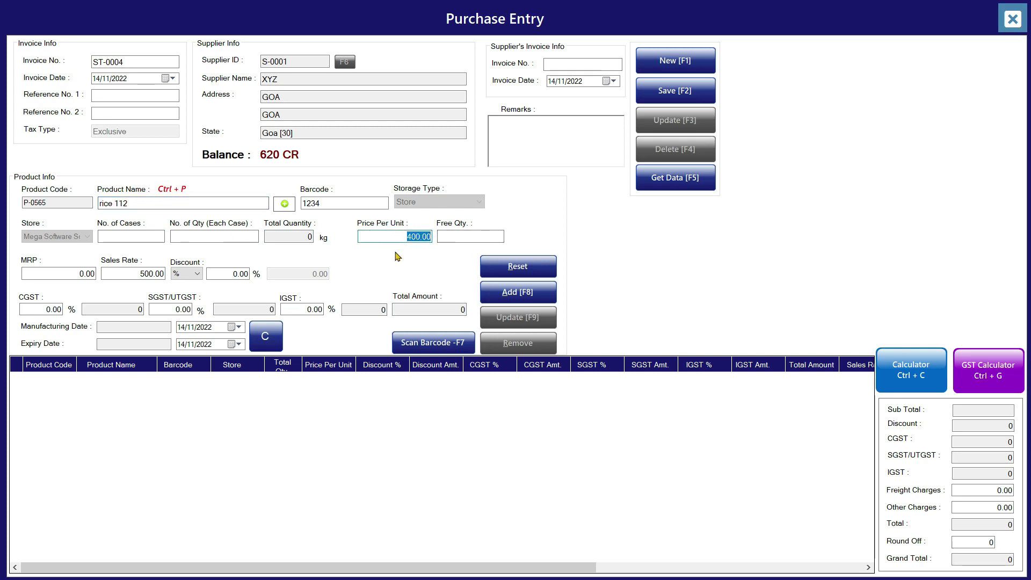
{"action": "left_click", "coordinate": [153, 238]}
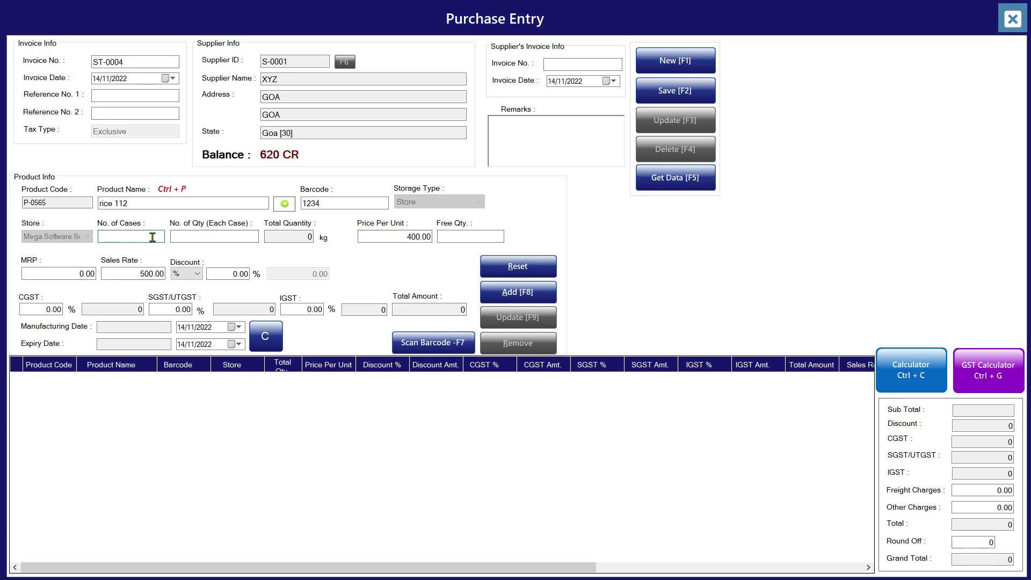
{"action": "left_click", "coordinate": [203, 240]}
{"action": "type", "text": "0"}
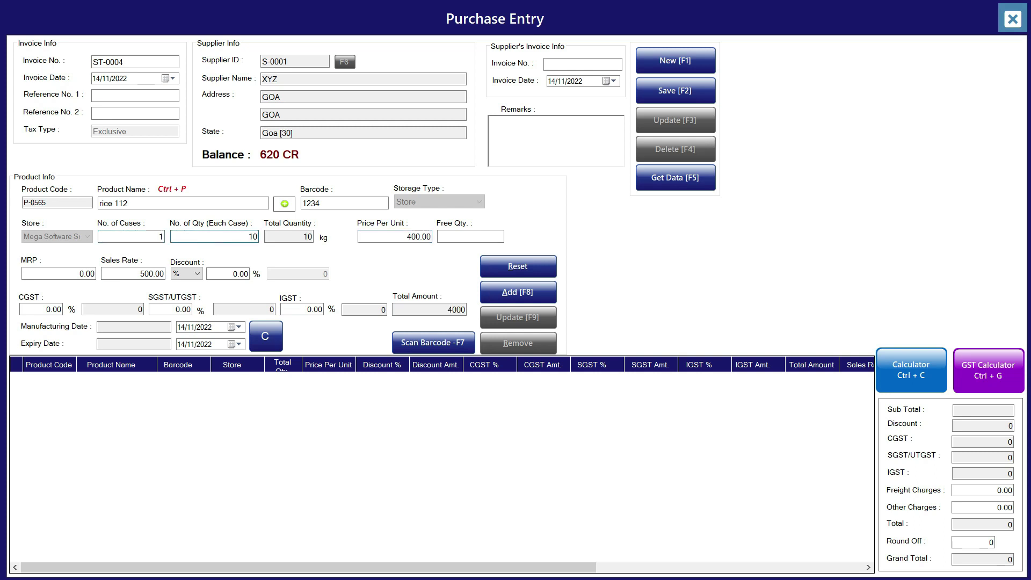
{"action": "left_click", "coordinate": [411, 237]}
{"action": "type", "text": "500"}
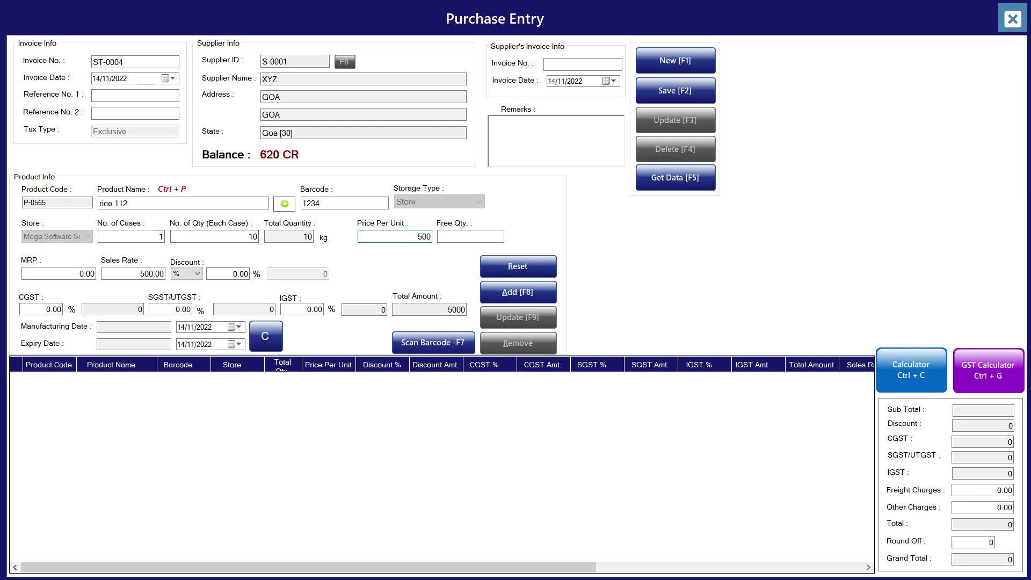
- Set the expiry date to 30/11/2022 and the manufacturing date to 01/11/2022, and add rice 112 to the purchase
{"action": "left_click", "coordinate": [232, 344]}
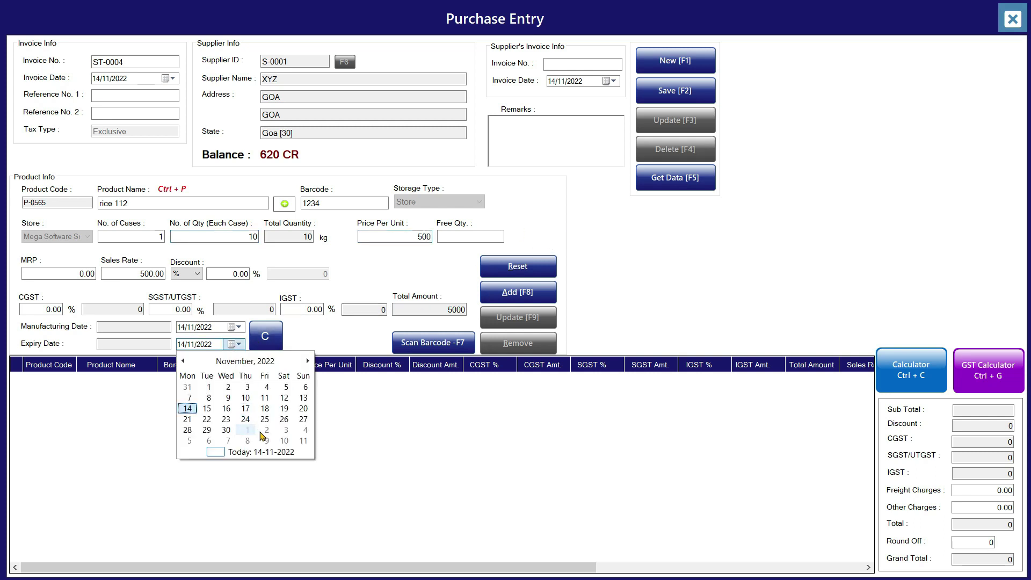
{"action": "left_click", "coordinate": [226, 429]}
{"action": "left_click", "coordinate": [232, 327]}
{"action": "left_click", "coordinate": [209, 369]}
{"action": "left_click", "coordinate": [525, 299]}
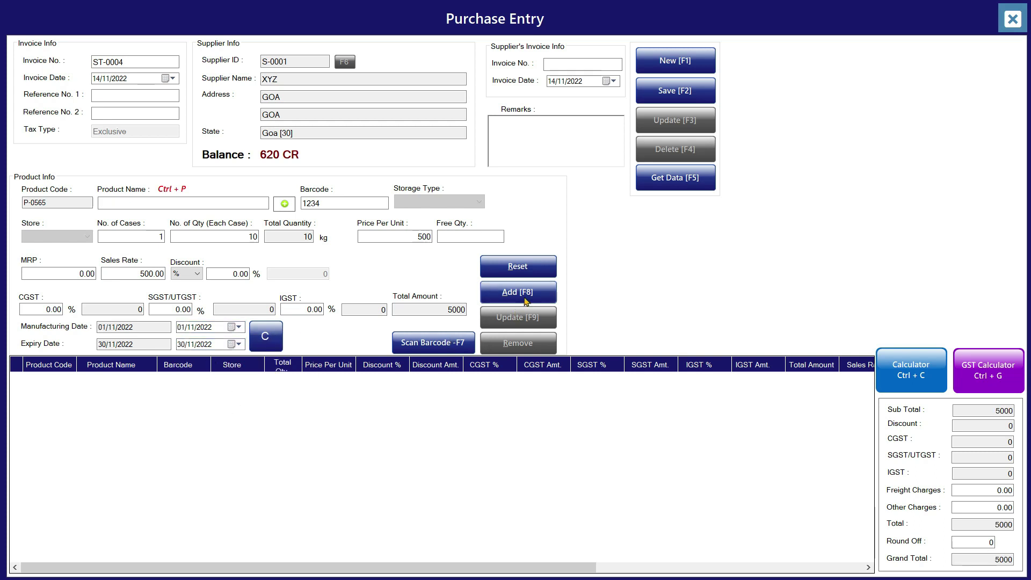
- Save the purchase invoice and close the purchase entry
{"action": "left_click", "coordinate": [686, 89]}
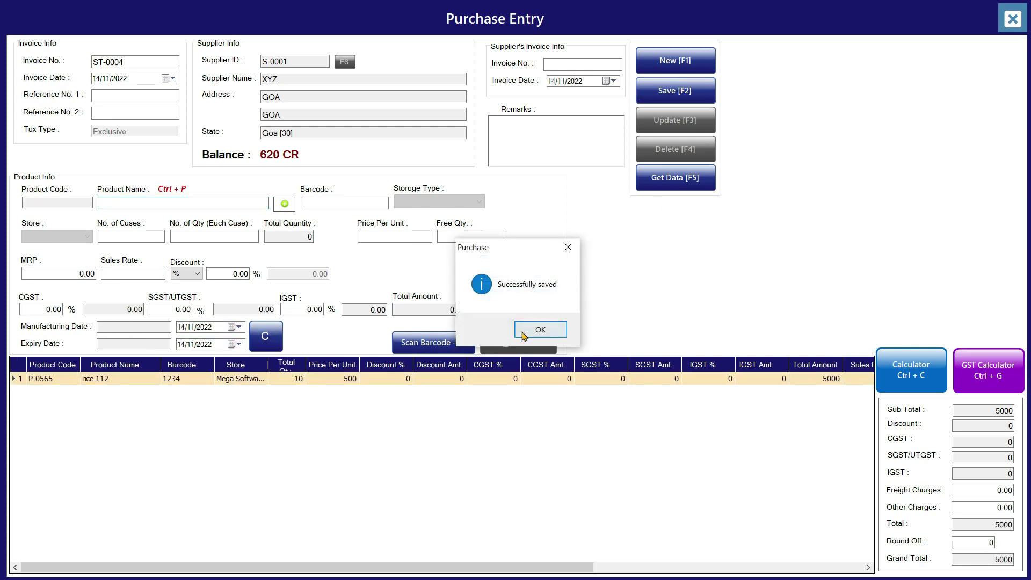
{"action": "key", "text": "Return"}
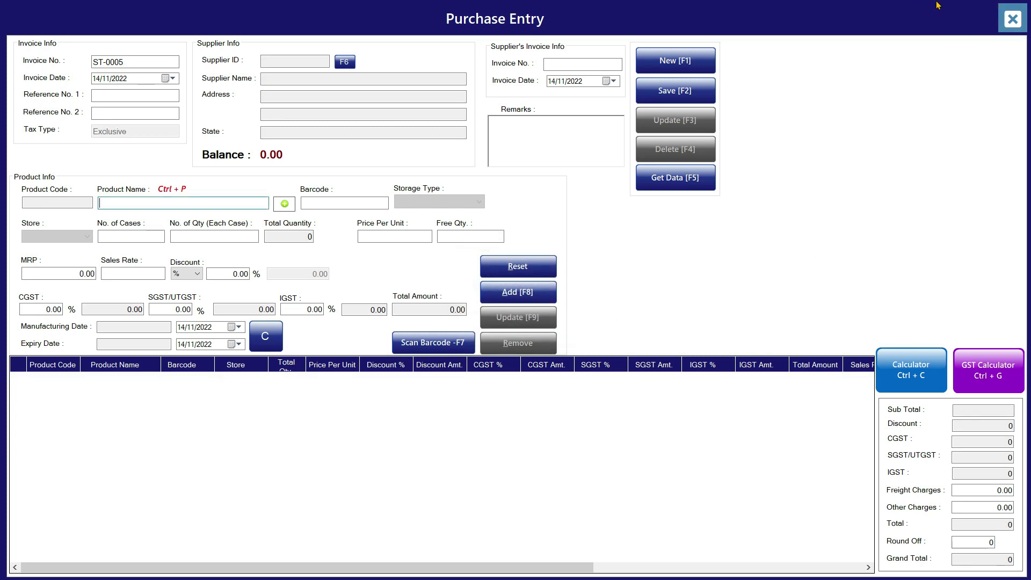
{"action": "left_click", "coordinate": [1013, 19]}
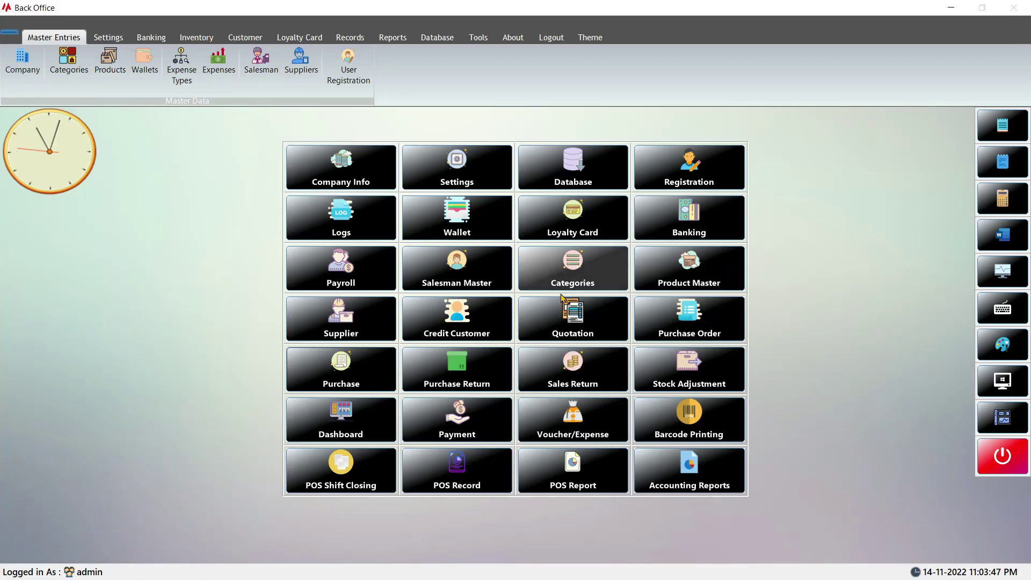
- Examine the Purchase Return and Sales Return forms, closing both without entering data
{"action": "left_click", "coordinate": [480, 372]}
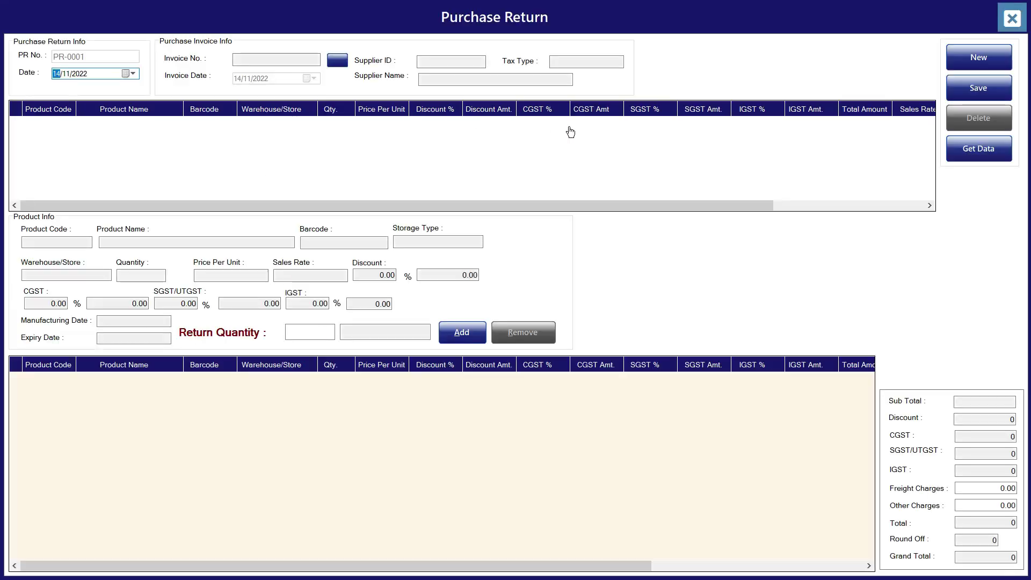
{"action": "left_click", "coordinate": [1012, 20]}
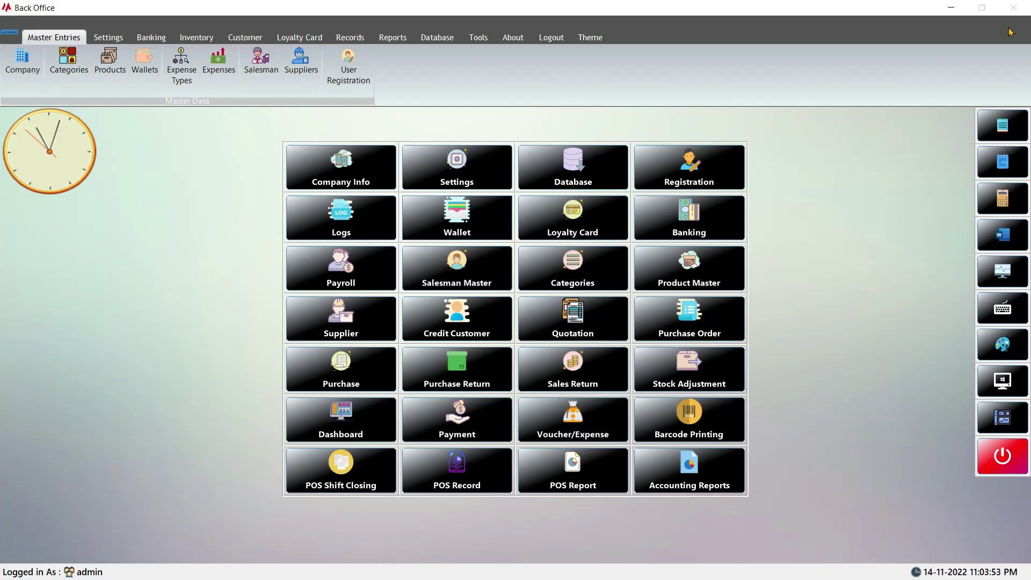
{"action": "left_click", "coordinate": [584, 380]}
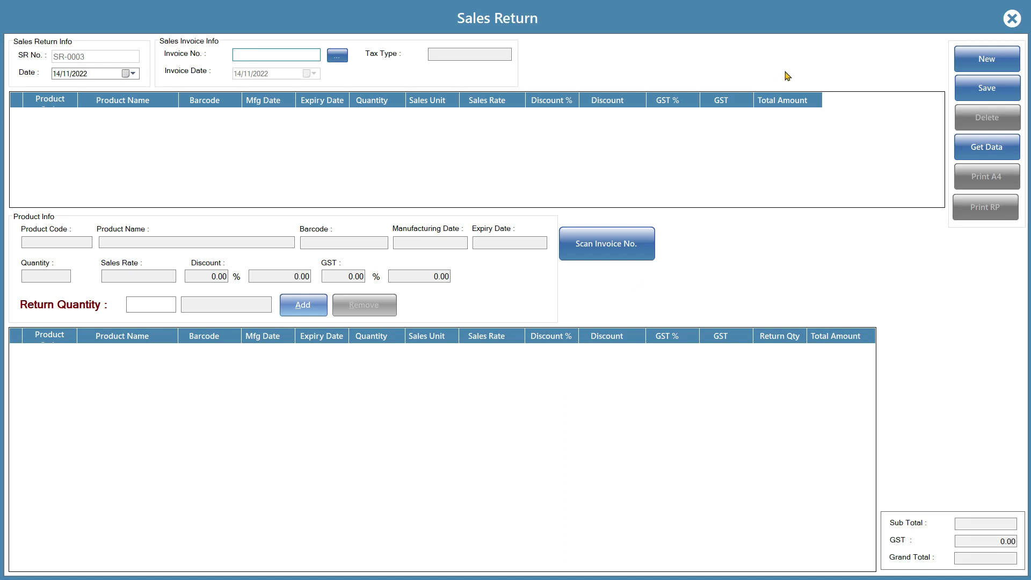
{"action": "left_click", "coordinate": [1012, 18]}
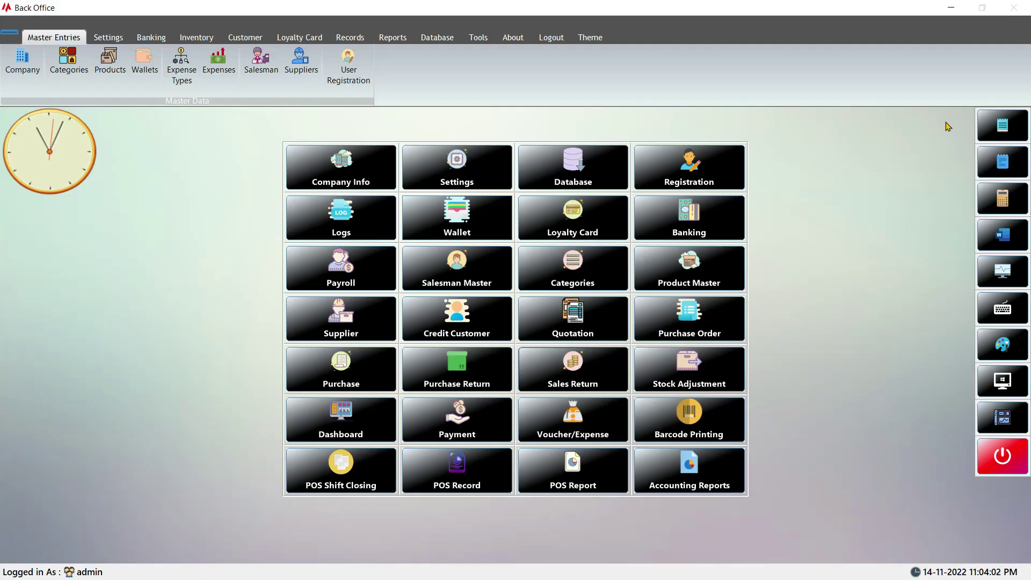
- Examine the Stock Adjustment form with its product list and today's transactions dashboard, closing both
{"action": "left_click", "coordinate": [698, 370]}
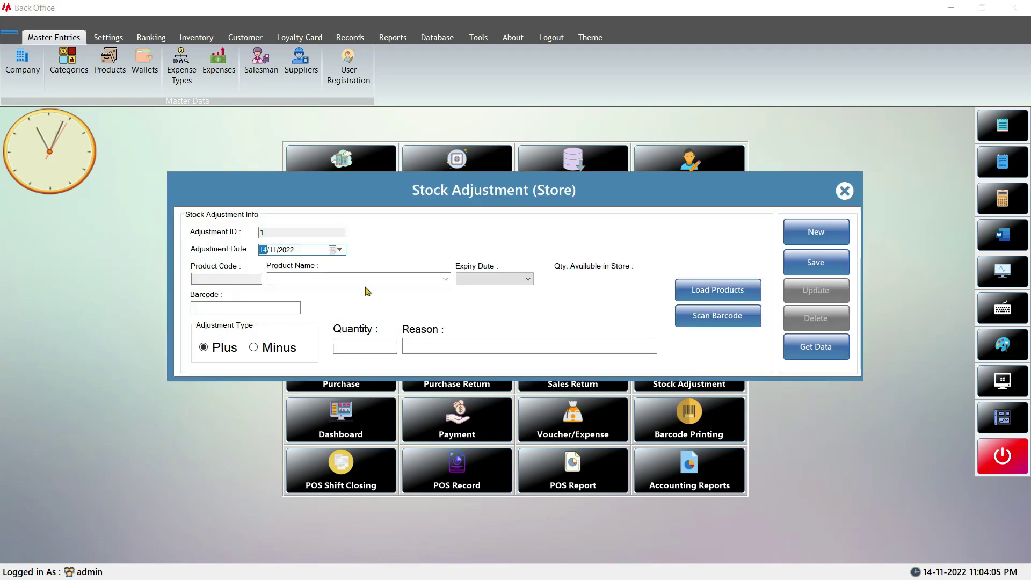
{"action": "left_click", "coordinate": [443, 279]}
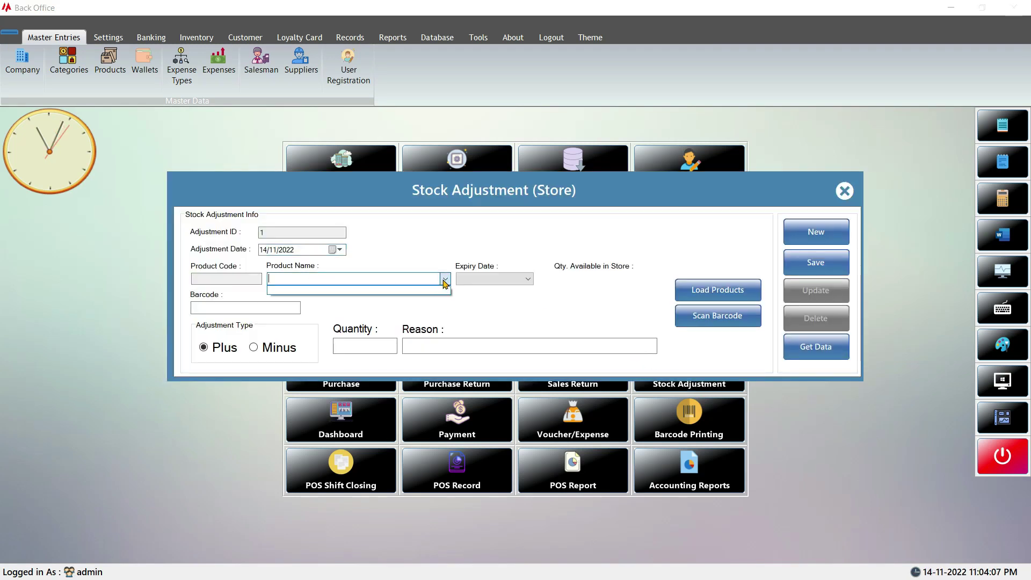
{"action": "left_click", "coordinate": [843, 193]}
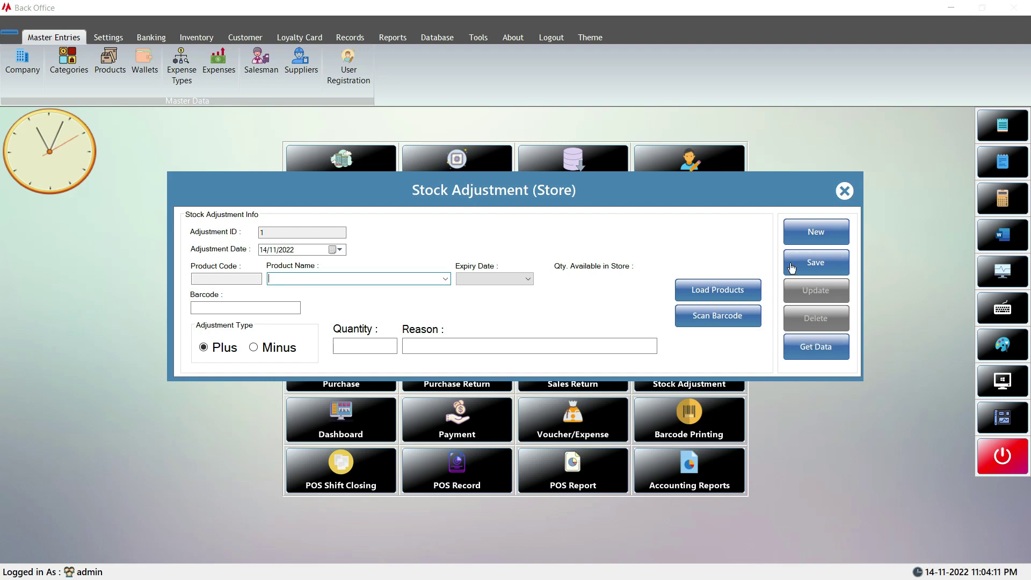
{"action": "left_click", "coordinate": [844, 192]}
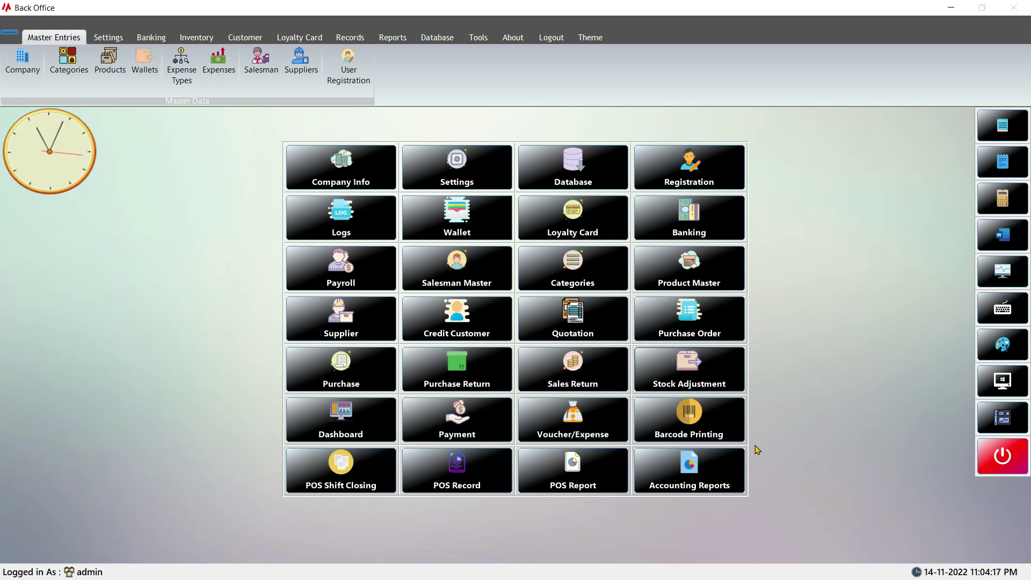
{"action": "left_click", "coordinate": [340, 417]}
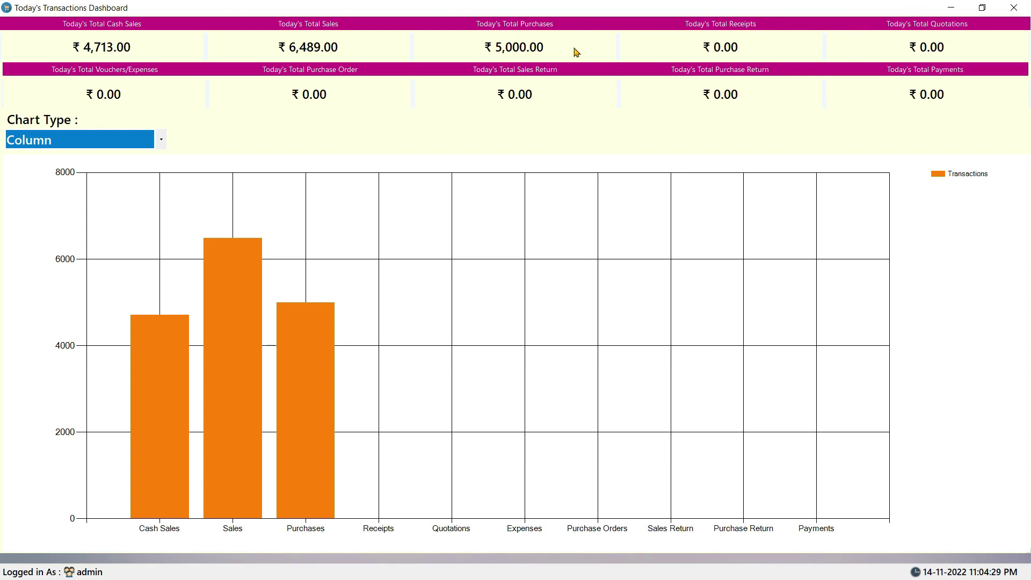
{"action": "left_click", "coordinate": [1027, 5]}
- Start a supplier payment entry and pick XYZ from Goa as the supplier
{"action": "left_click", "coordinate": [447, 428]}
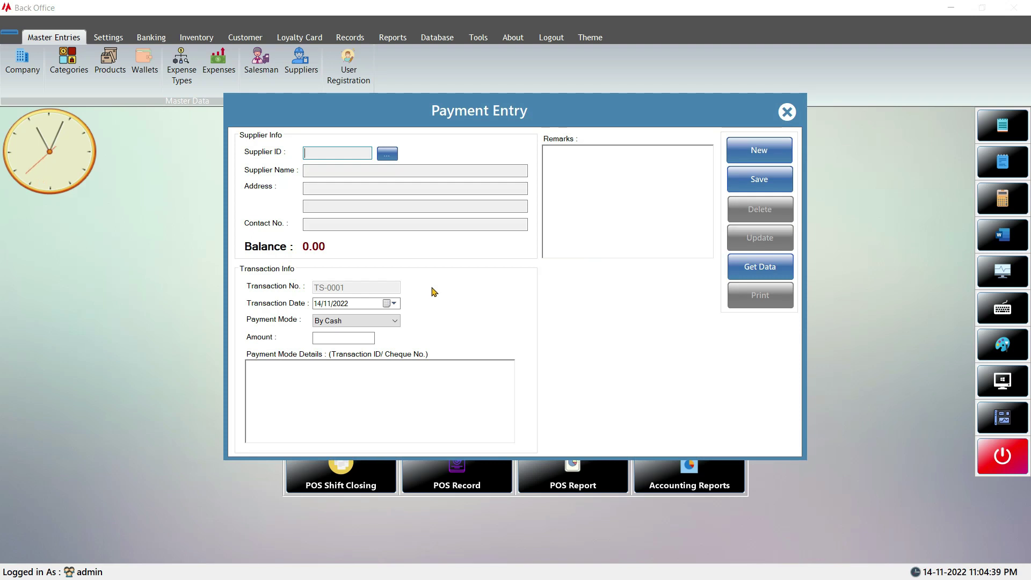
{"action": "left_click", "coordinate": [388, 154]}
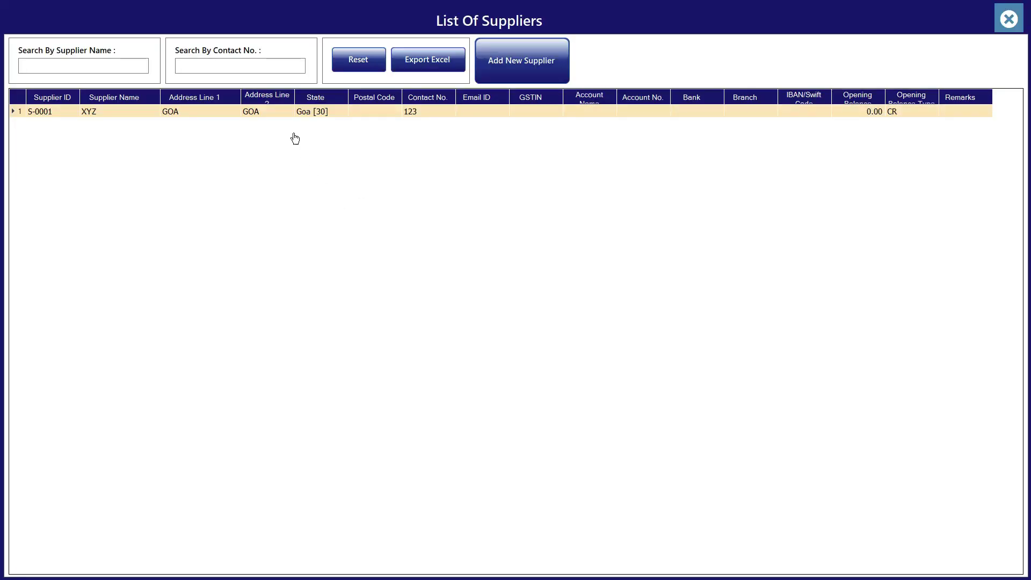
{"action": "double_click", "coordinate": [282, 113]}
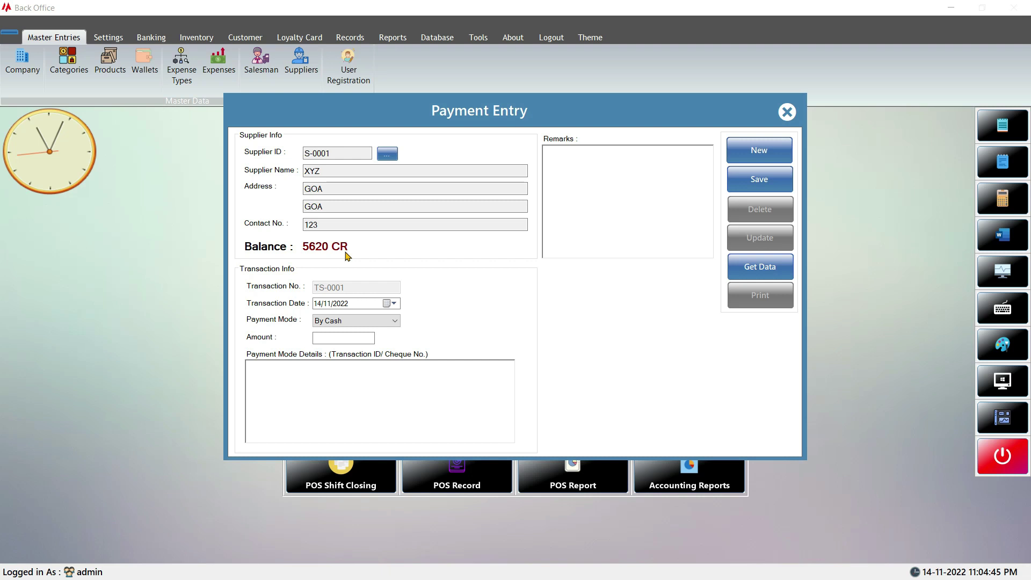
- Save a cash payment of 1000 to the selected supplier and close the payment entry
{"action": "left_click", "coordinate": [349, 336]}
{"action": "left_click", "coordinate": [357, 342]}
{"action": "type", "text": "1000"}
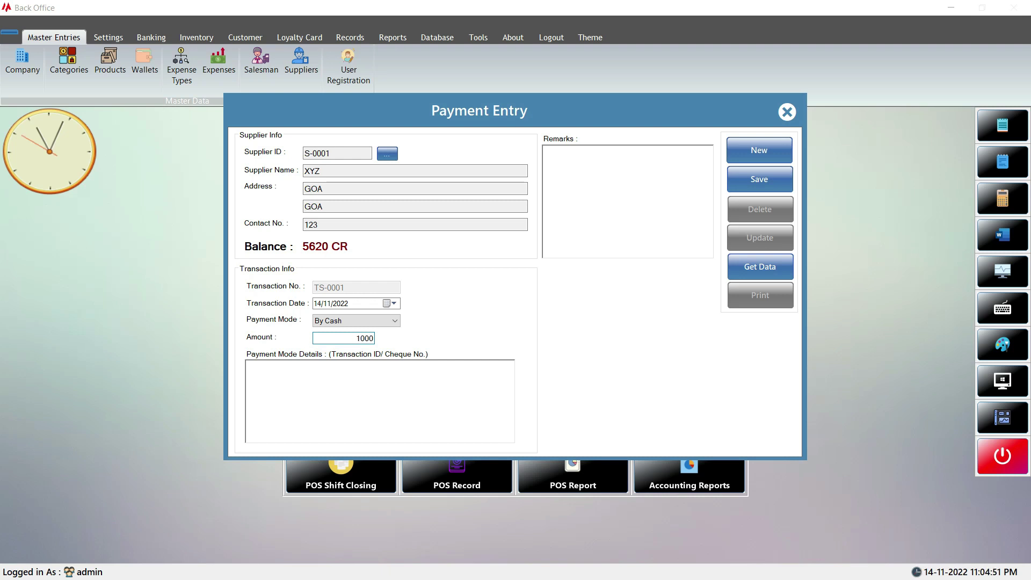
{"action": "left_click", "coordinate": [748, 184]}
{"action": "left_click", "coordinate": [540, 329]}
{"action": "left_click", "coordinate": [787, 112]}
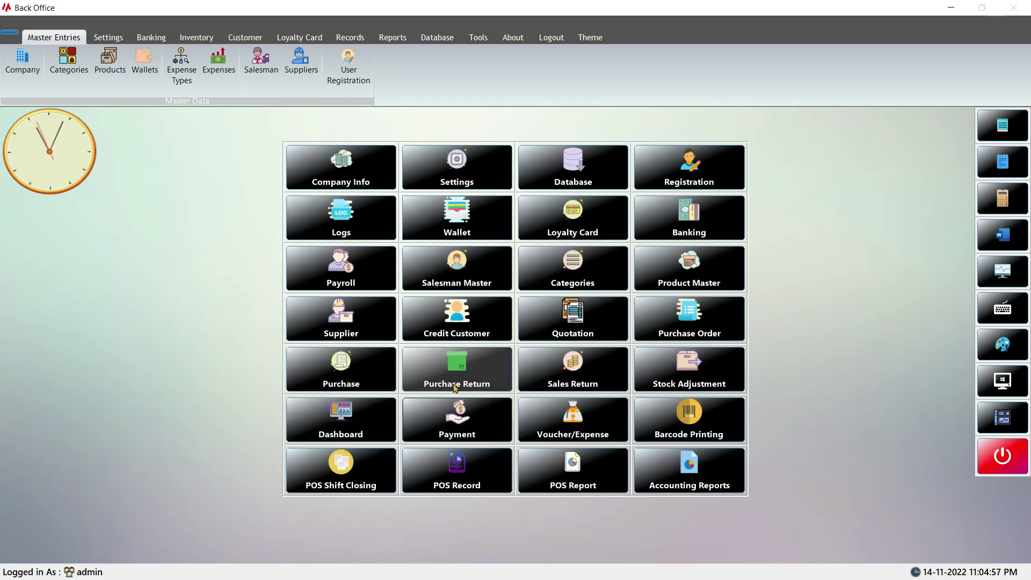
- Check supplier XYZ's balance in a new payment entry, and close it without saving
{"action": "left_click", "coordinate": [329, 314]}
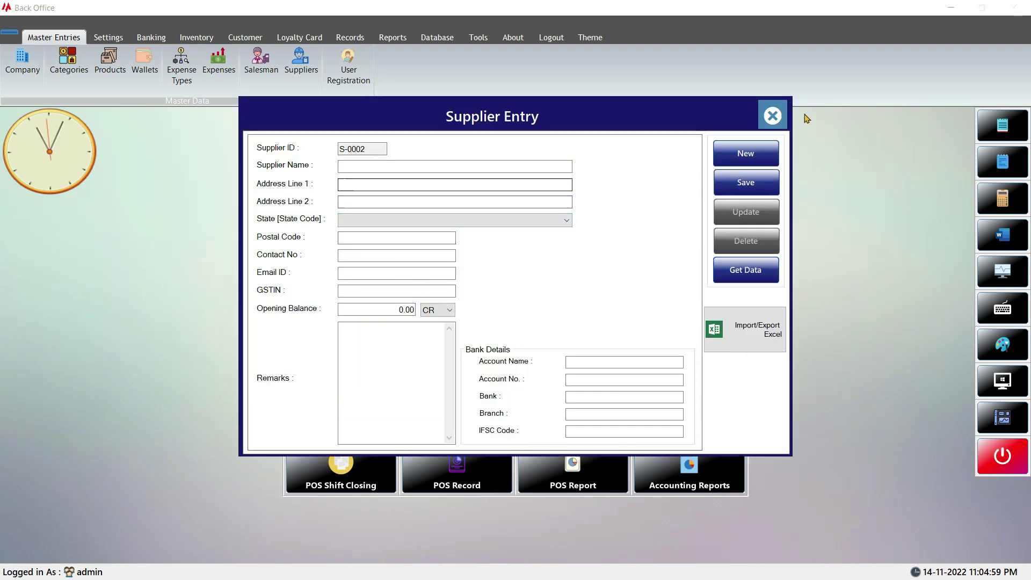
{"action": "left_click", "coordinate": [772, 115]}
{"action": "left_click", "coordinate": [482, 228]}
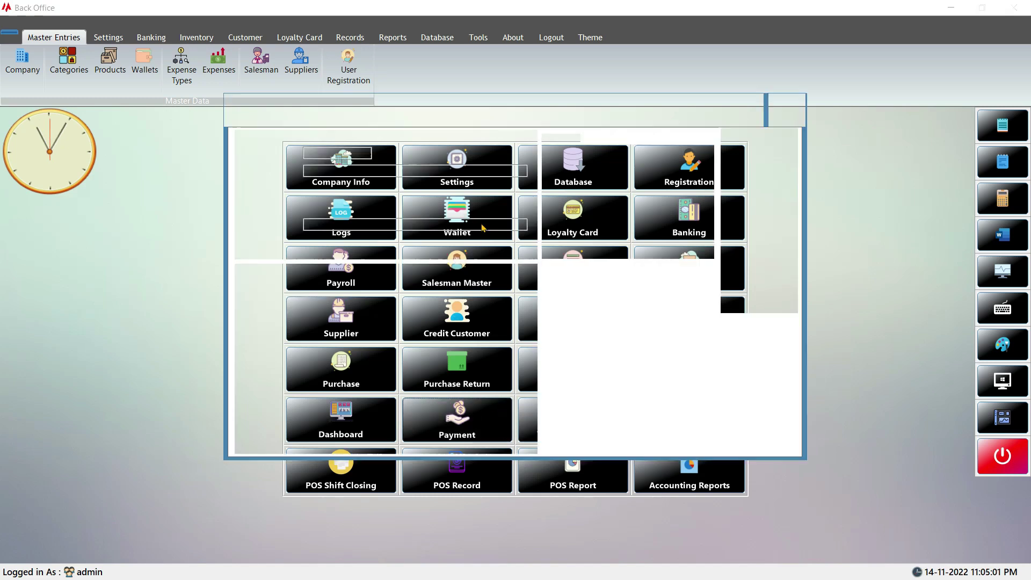
{"action": "left_click", "coordinate": [386, 154]}
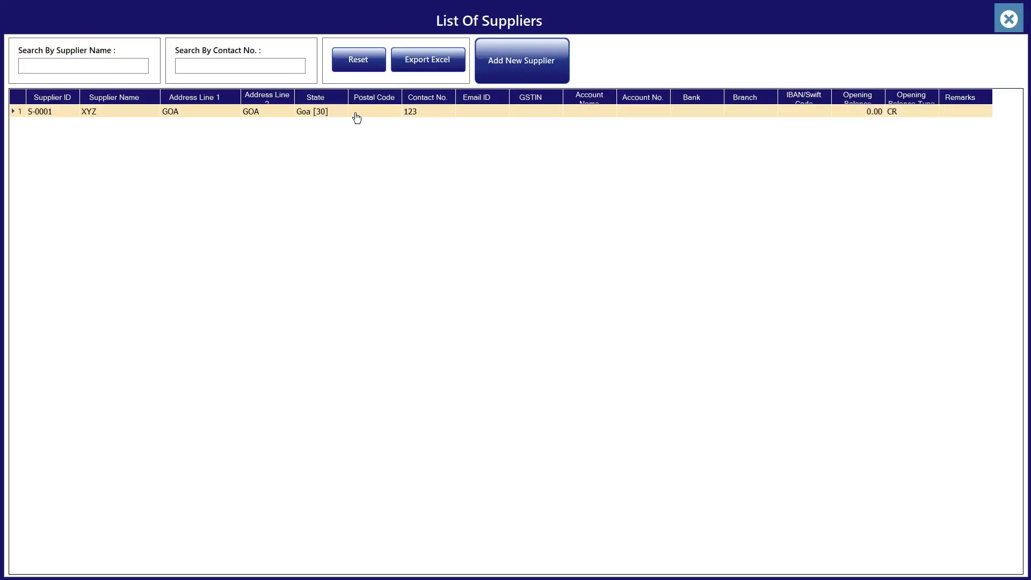
{"action": "double_click", "coordinate": [357, 114]}
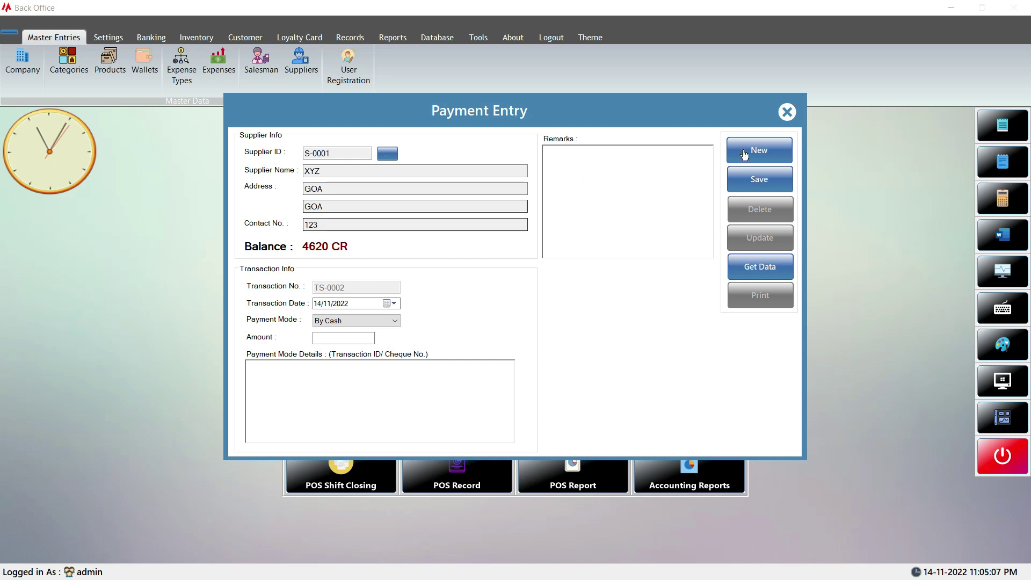
{"action": "left_click", "coordinate": [787, 111]}
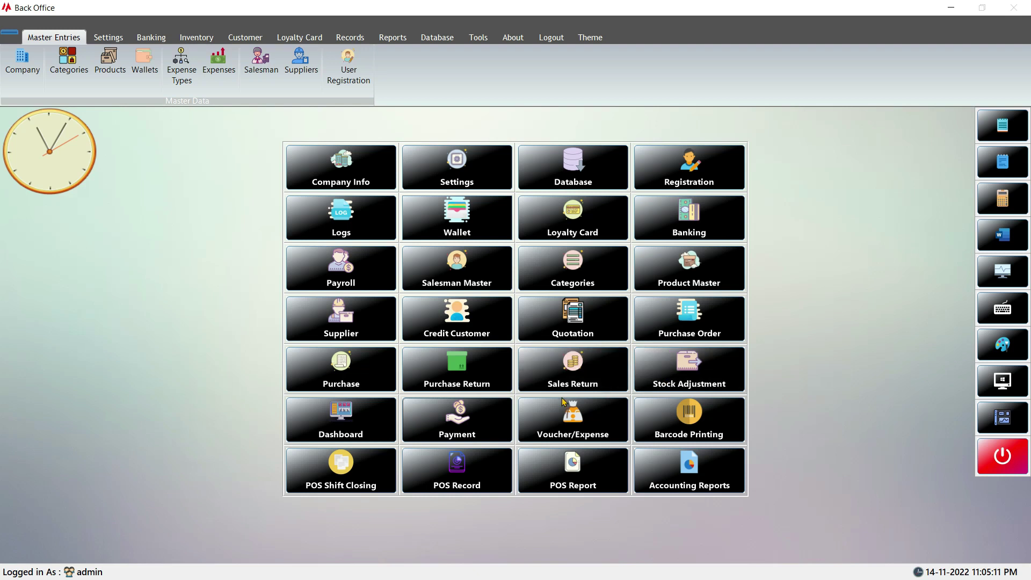
- Examine the blank Voucher form for expenses and close it
{"action": "left_click", "coordinate": [553, 427]}
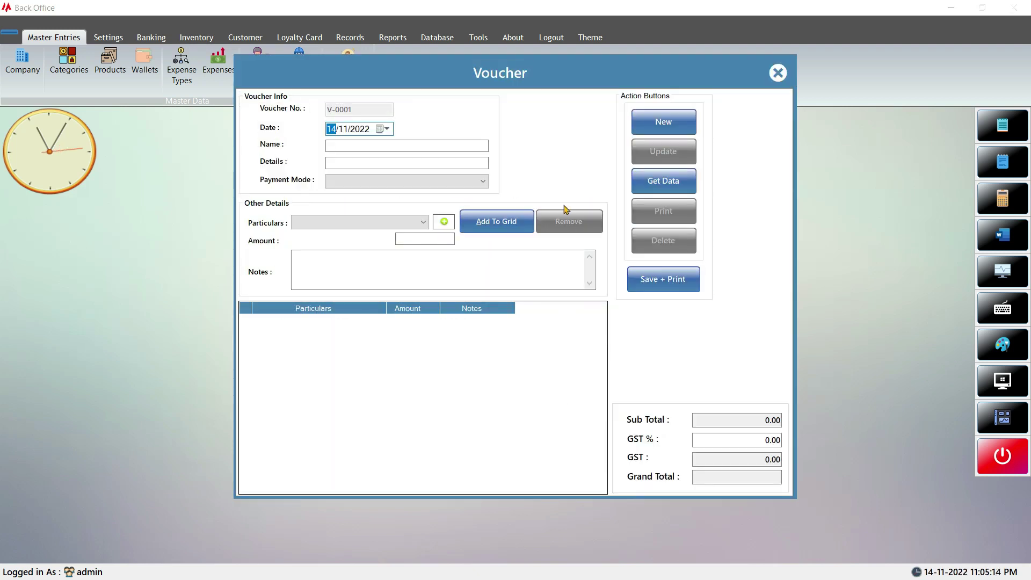
{"action": "left_click", "coordinate": [778, 73]}
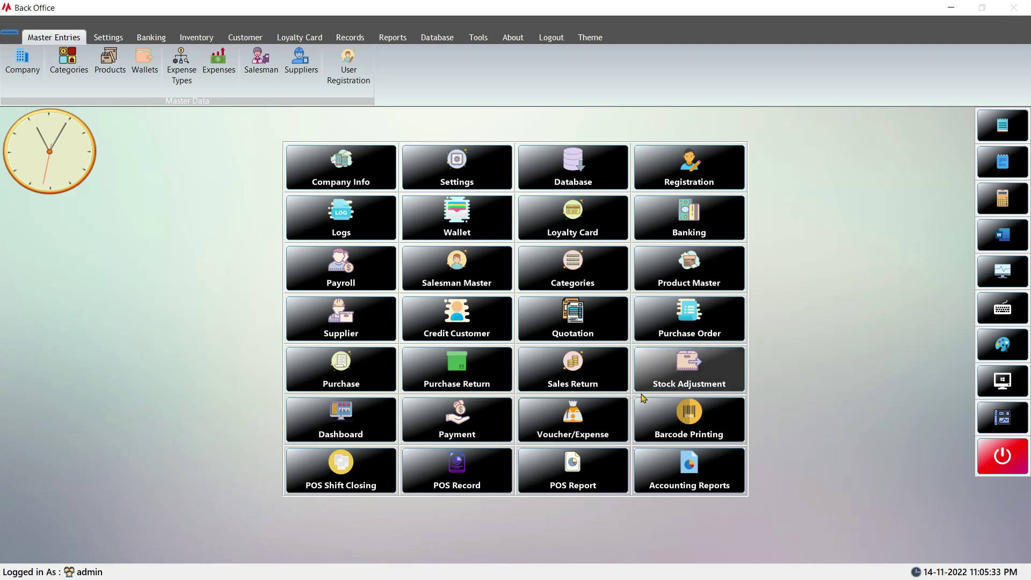
- Find products matching "agar" in Barcode Label Printing and generate their labels in the 50 * 25 mm single size
{"action": "left_click", "coordinate": [671, 425]}
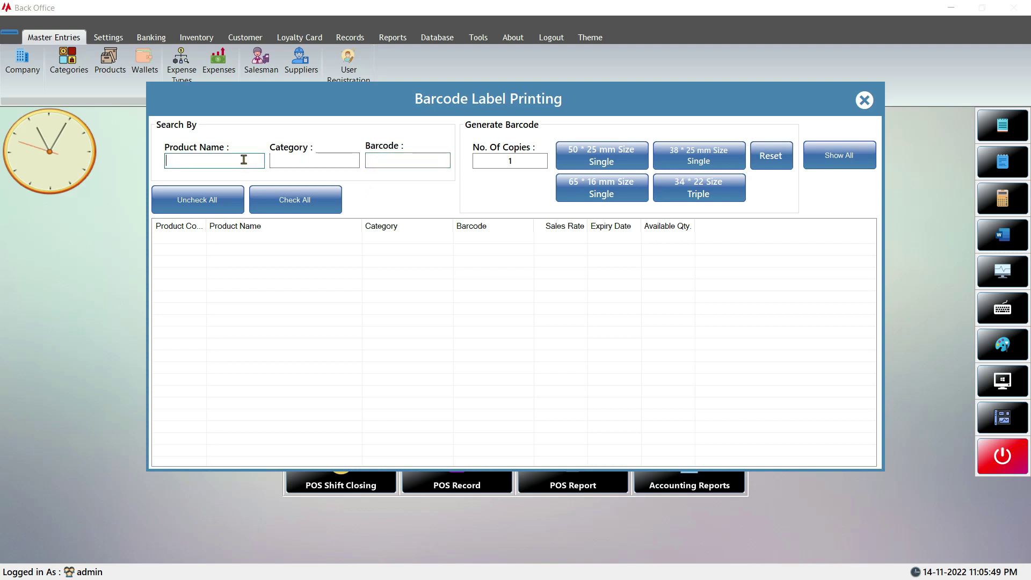
{"action": "type", "text": "agar"}
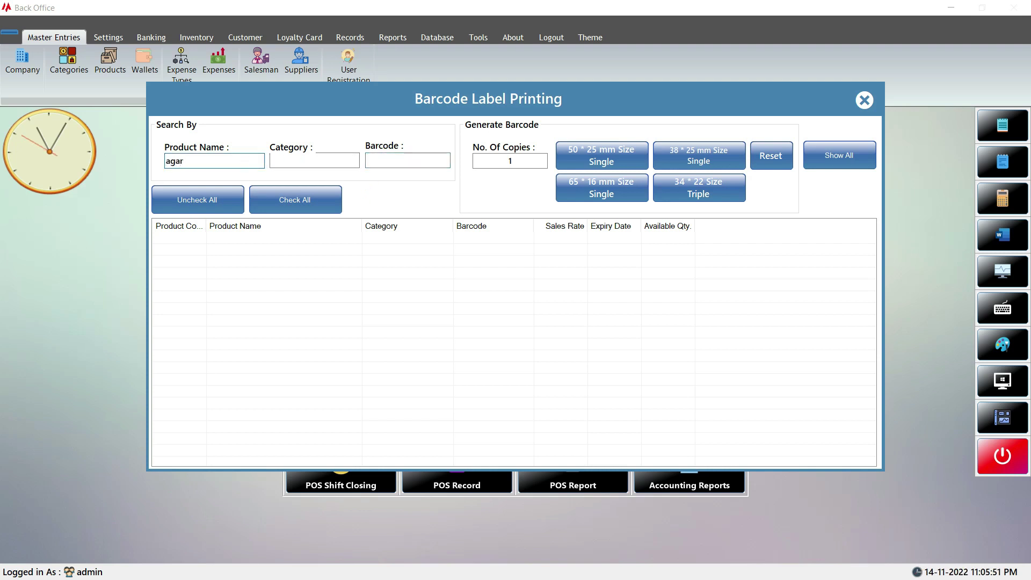
{"action": "key", "text": "Tab"}
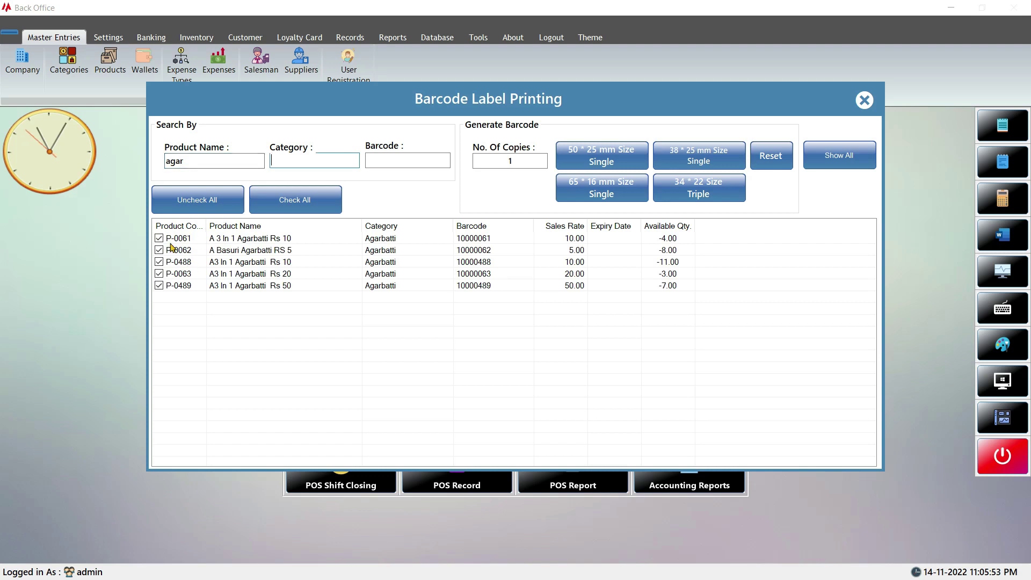
{"action": "left_click", "coordinate": [602, 161]}
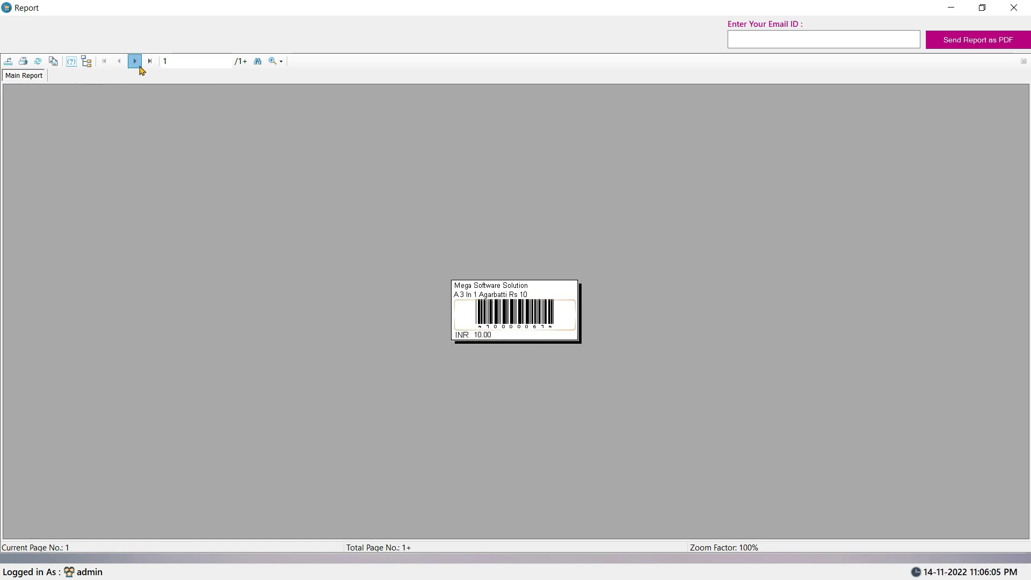
- Page through the generated barcode labels to page 4, and close the report and Barcode Label Printing
{"action": "left_click", "coordinate": [135, 62]}
{"action": "left_click", "coordinate": [135, 62]}
{"action": "left_click", "coordinate": [135, 61]}
{"action": "left_click", "coordinate": [134, 61]}
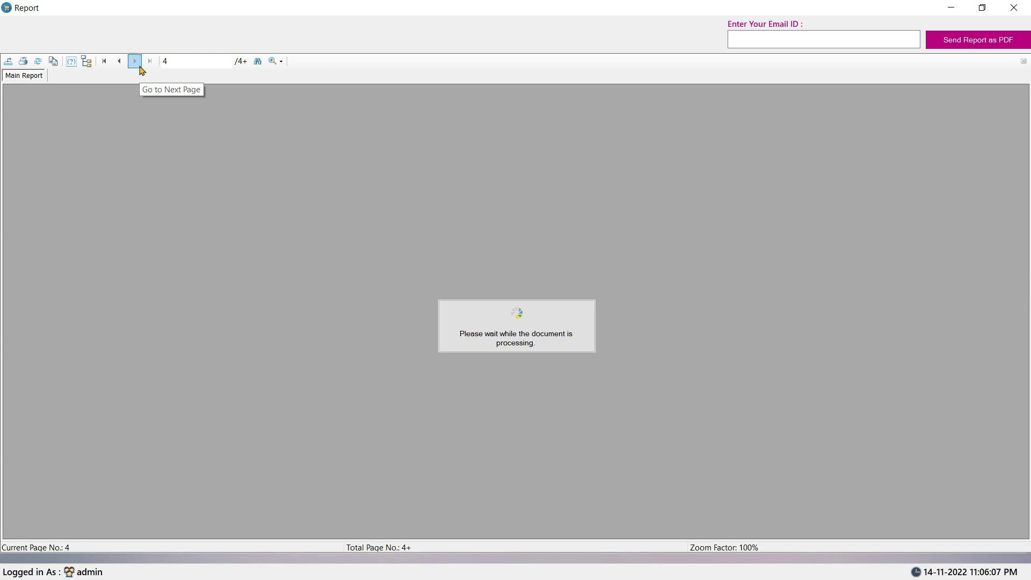
{"action": "left_click", "coordinate": [1013, 8]}
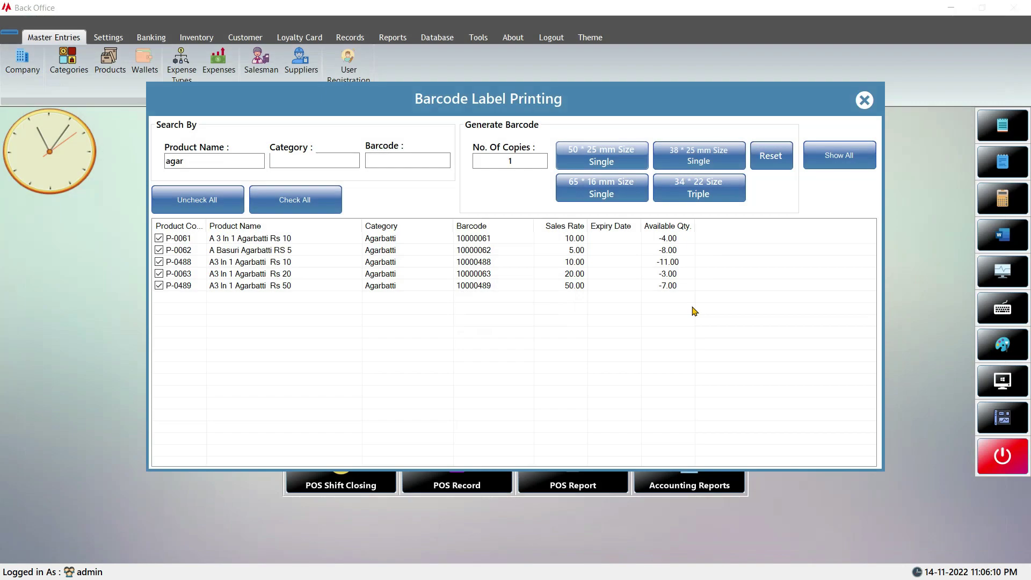
{"action": "left_click", "coordinate": [864, 100]}
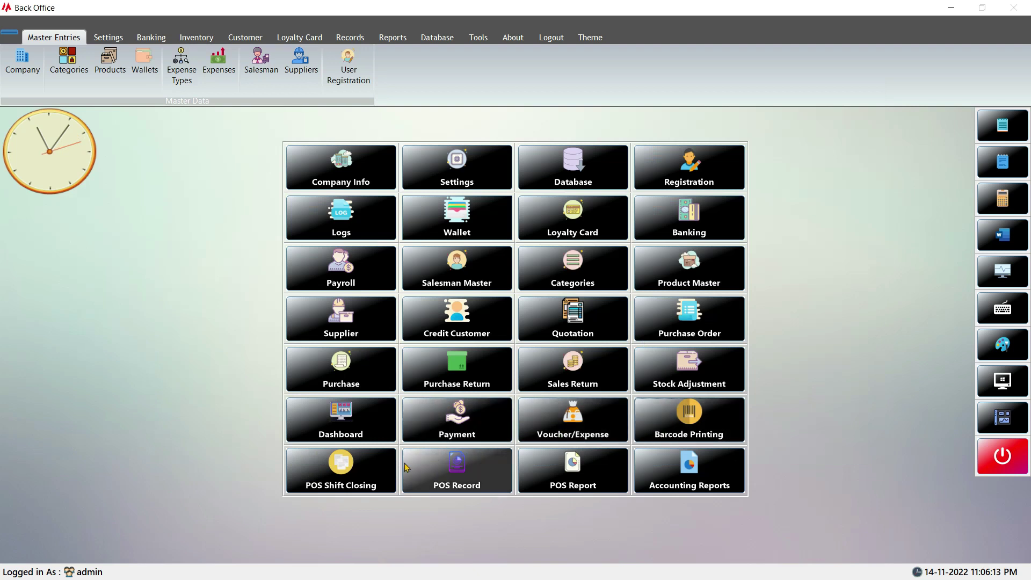
- Review today's work periods in POS Shift Closing and today's sales in POS Record, closing each list
{"action": "left_click", "coordinate": [339, 474]}
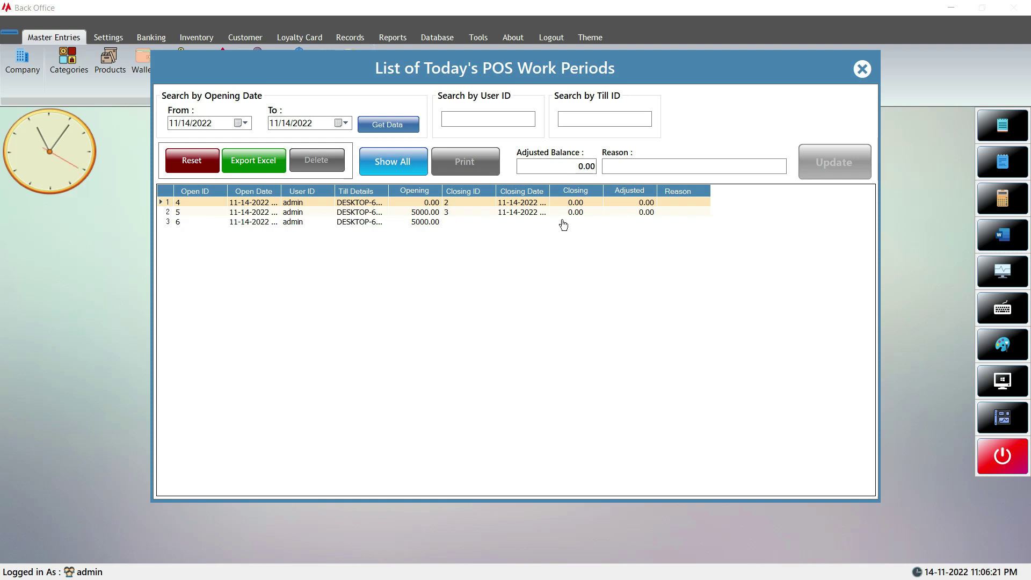
{"action": "left_click", "coordinate": [430, 212]}
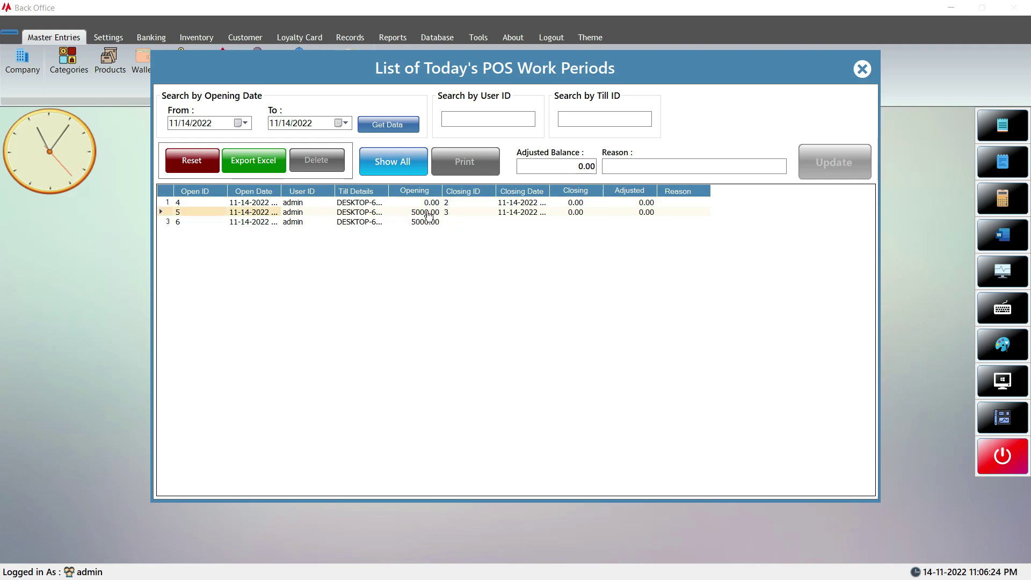
{"action": "left_click", "coordinate": [527, 202]}
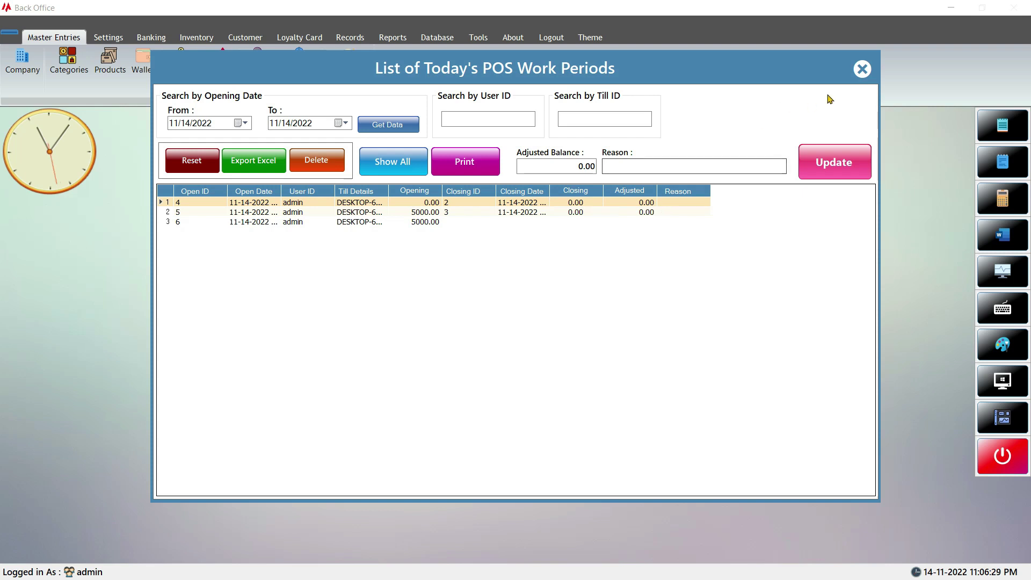
{"action": "left_click", "coordinate": [861, 69]}
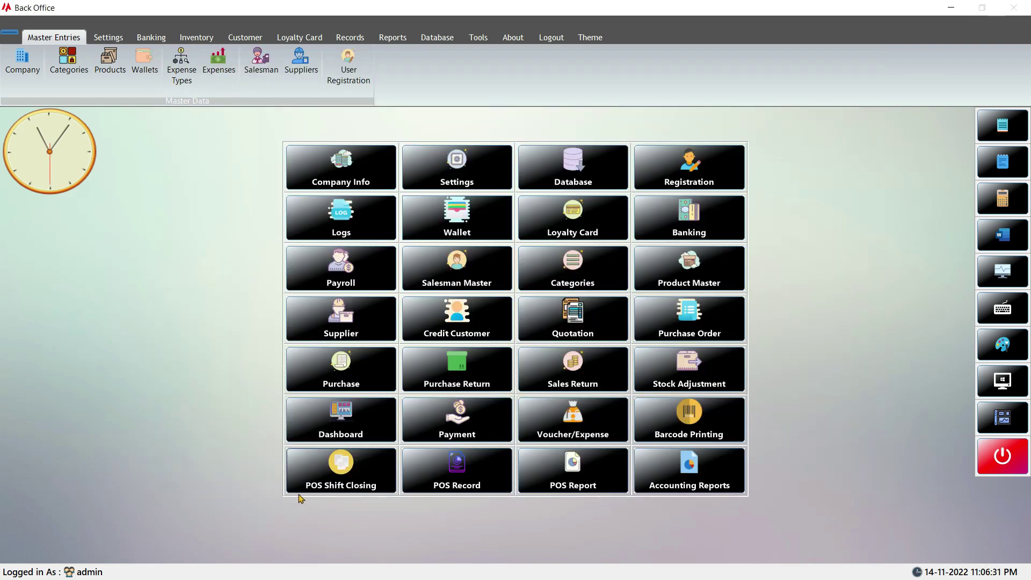
{"action": "left_click", "coordinate": [456, 472]}
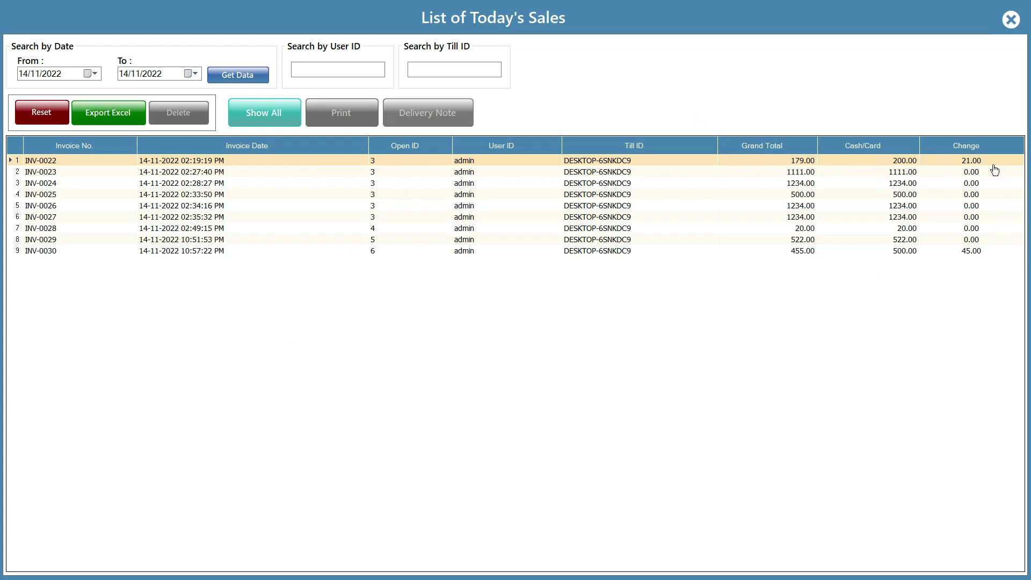
{"action": "left_click", "coordinate": [1010, 19]}
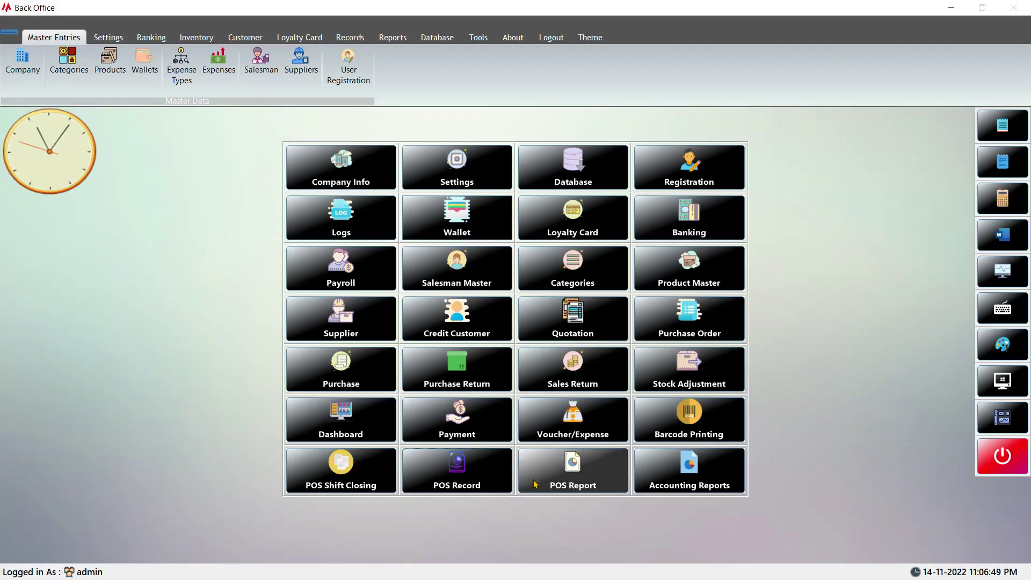
- Load today's Sales Items Ledger from POS Report by invoice date, choose the Egg category filter, and close the ledger
{"action": "left_click", "coordinate": [573, 485]}
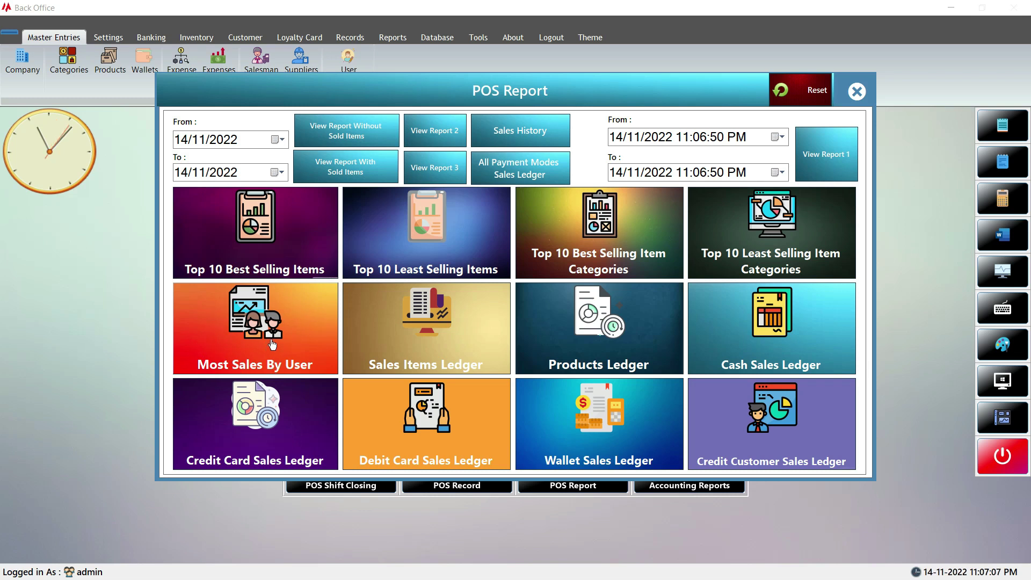
{"action": "left_click", "coordinate": [434, 346]}
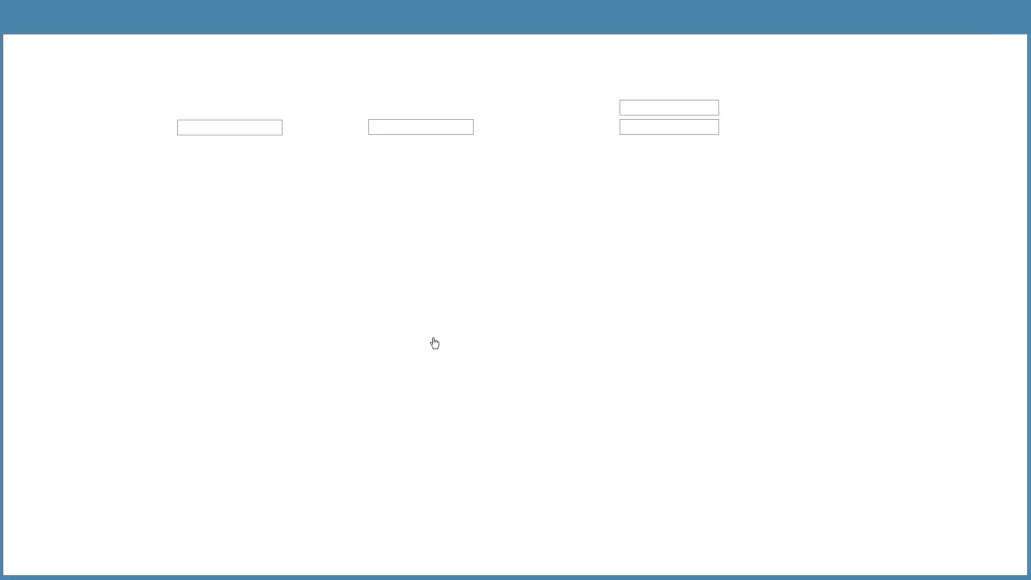
{"action": "left_click", "coordinate": [195, 78]}
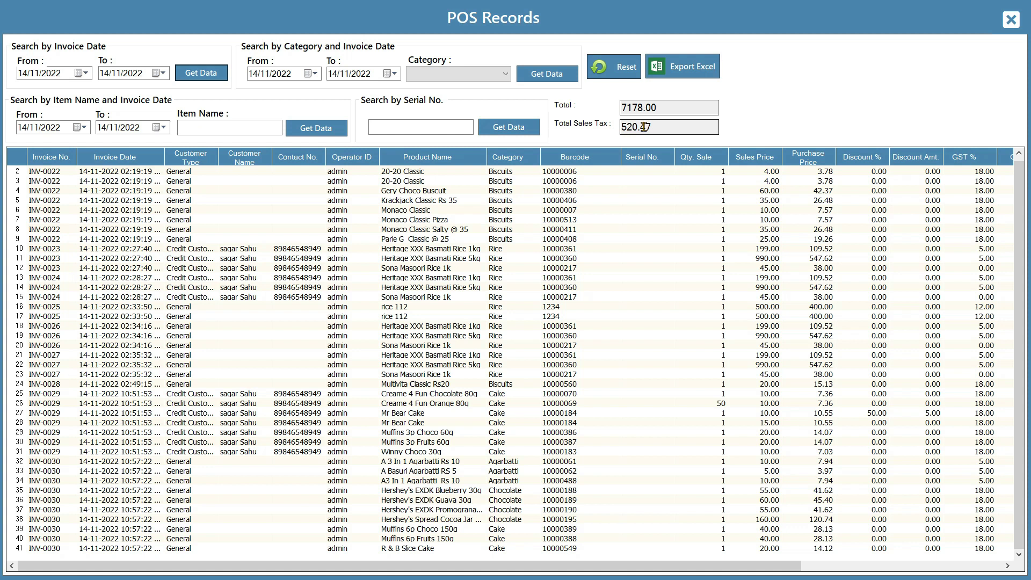
{"action": "left_click", "coordinate": [456, 74]}
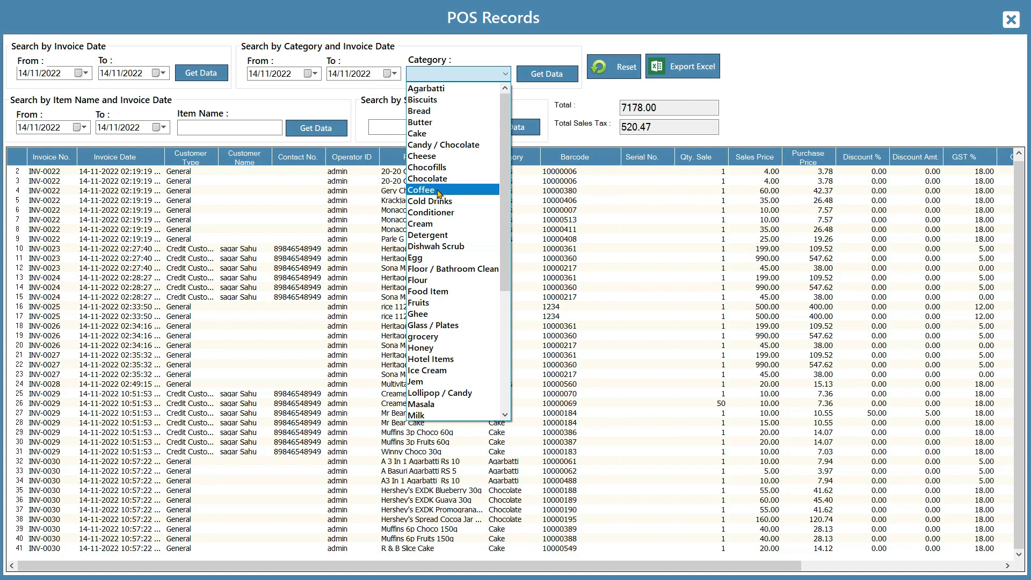
{"action": "left_click", "coordinate": [432, 257]}
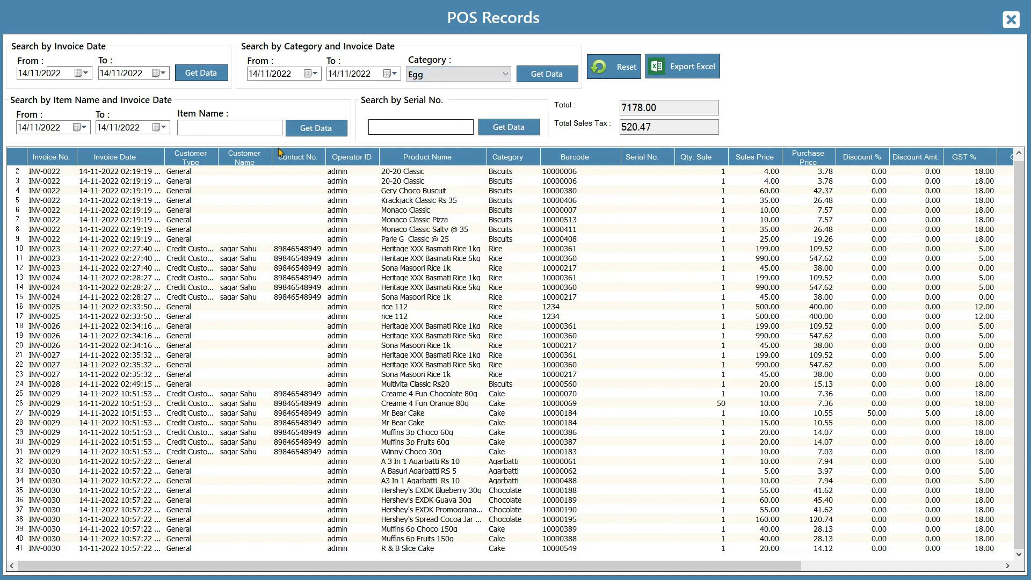
{"action": "left_click", "coordinate": [1009, 22]}
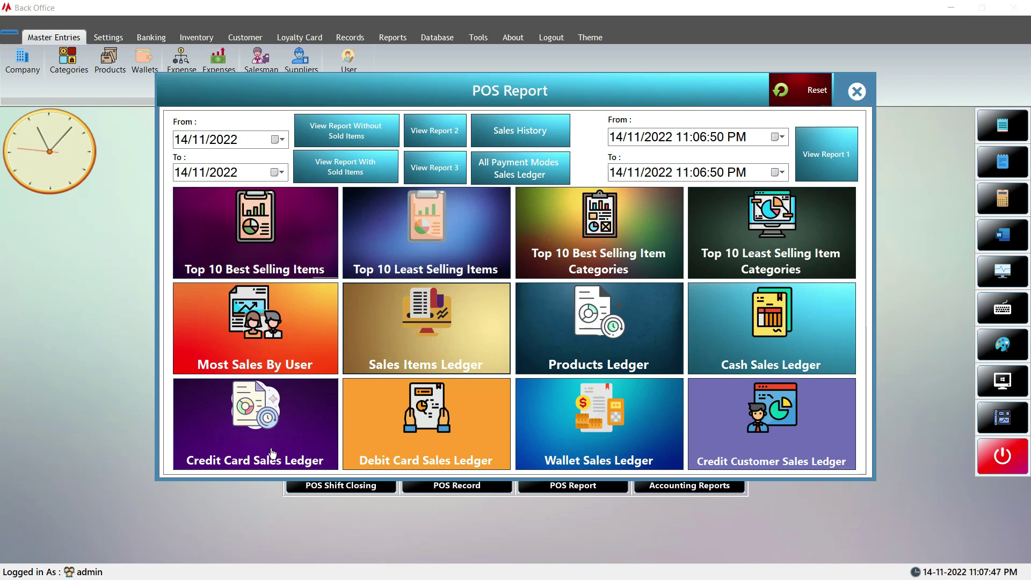
- Try to view the Wallet Sales Ledger and View Report 1 in POS Report, and close the report window
{"action": "left_click", "coordinate": [554, 447]}
{"action": "left_click", "coordinate": [548, 330]}
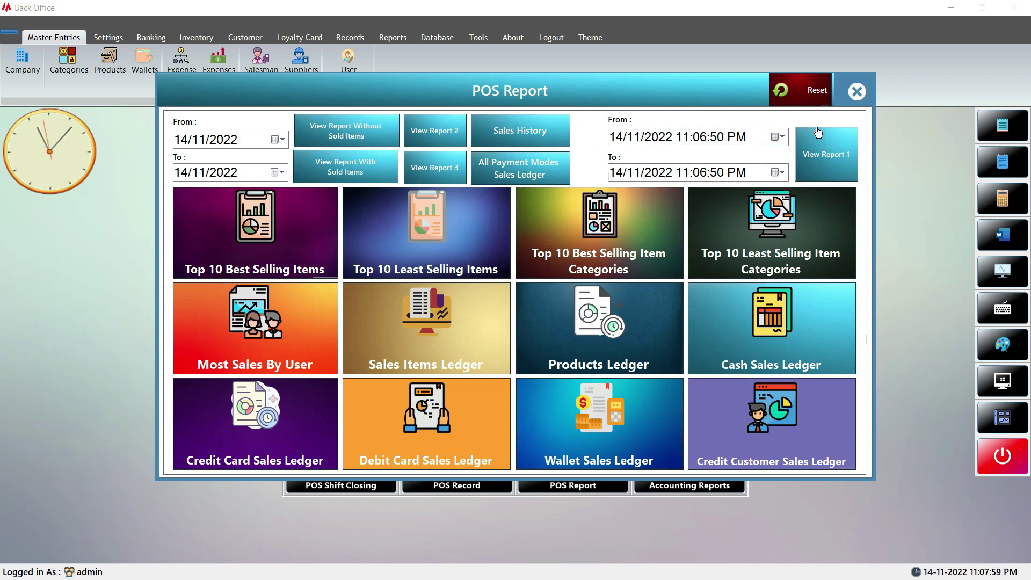
{"action": "left_click", "coordinate": [825, 166]}
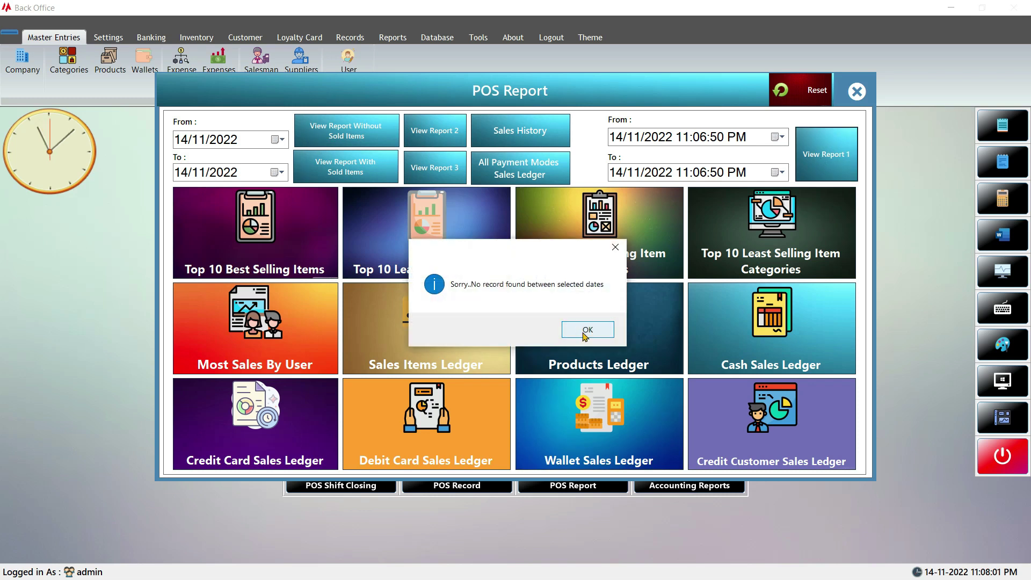
{"action": "left_click", "coordinate": [586, 329]}
{"action": "left_click", "coordinate": [853, 101]}
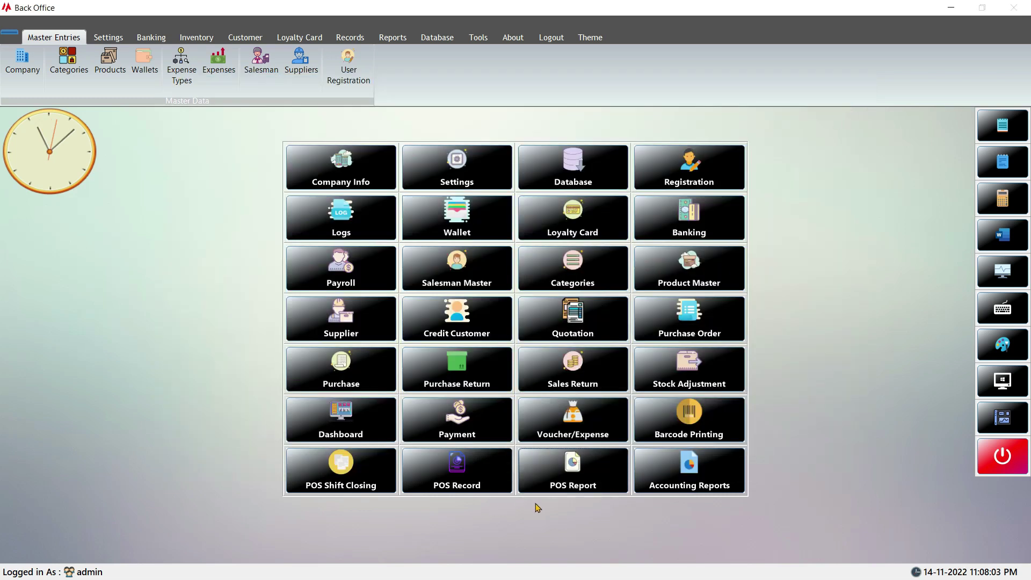
- Generate the Profit and Loss report from 01/11/2022 in Accounting Reports, check the net profit, and close the report
{"action": "left_click", "coordinate": [681, 483]}
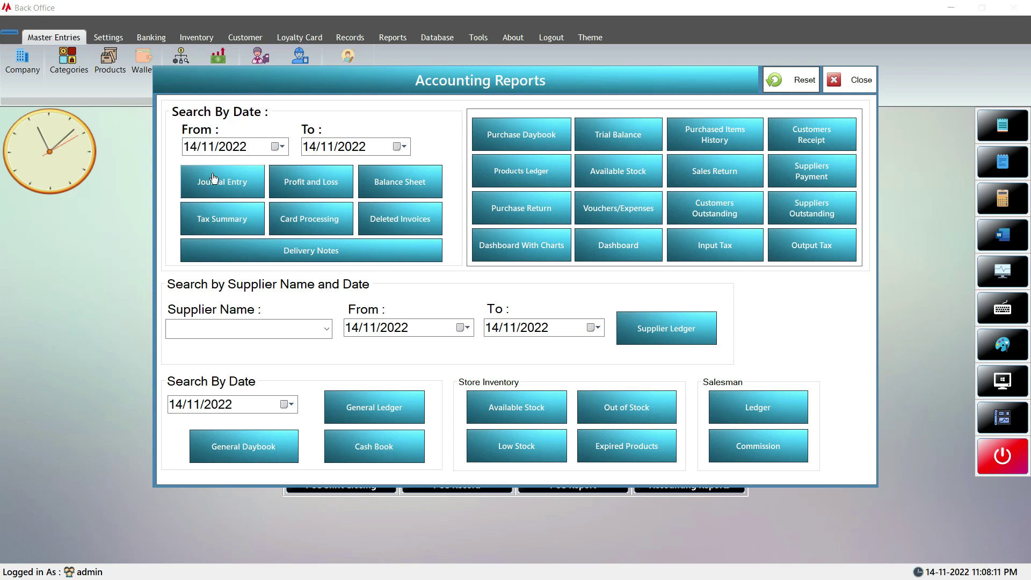
{"action": "left_click", "coordinate": [278, 146]}
{"action": "left_click", "coordinate": [214, 192]}
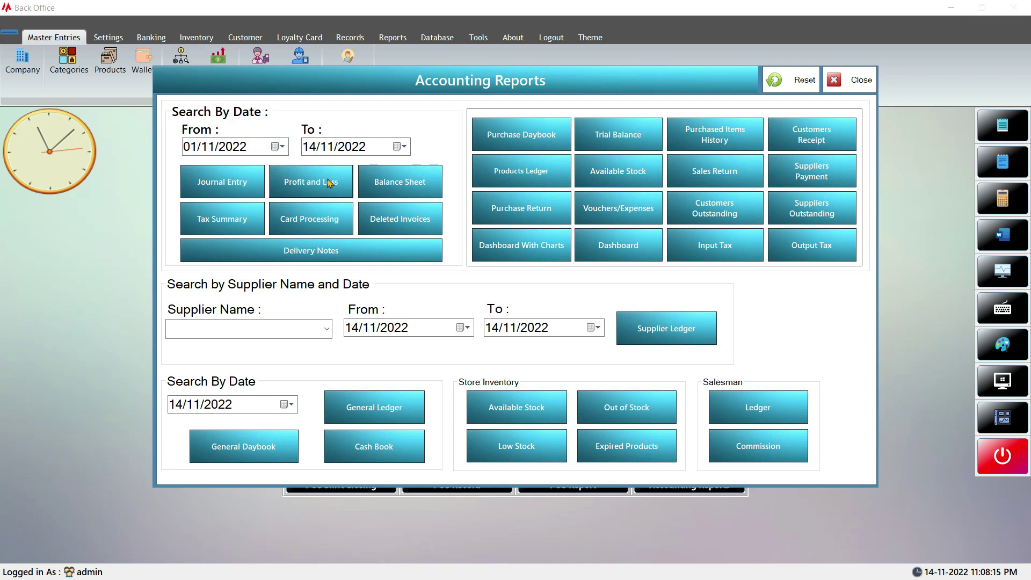
{"action": "left_click", "coordinate": [328, 182]}
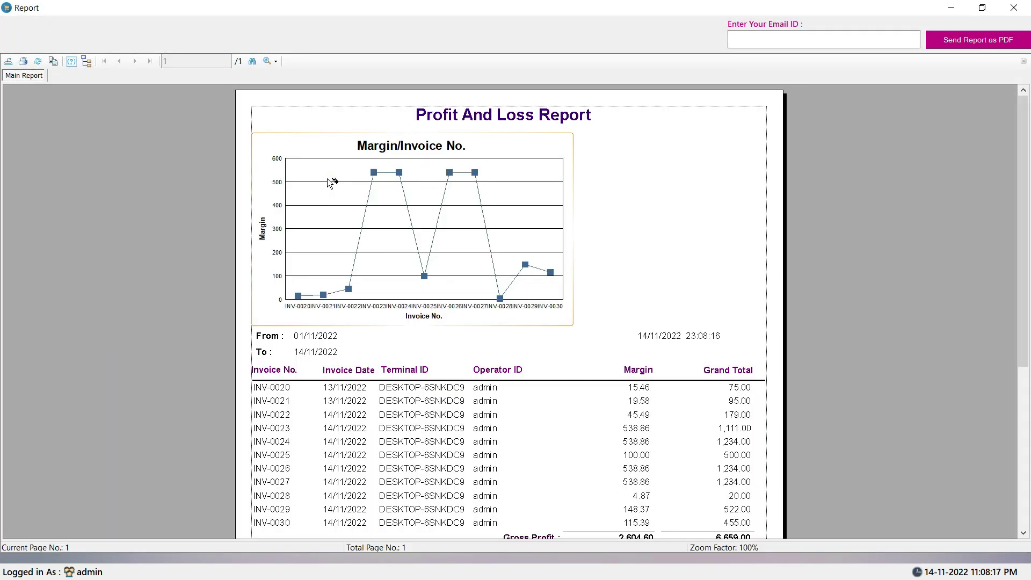
{"action": "scroll", "coordinate": [433, 307], "scroll_direction": "down", "scroll_amount": 5}
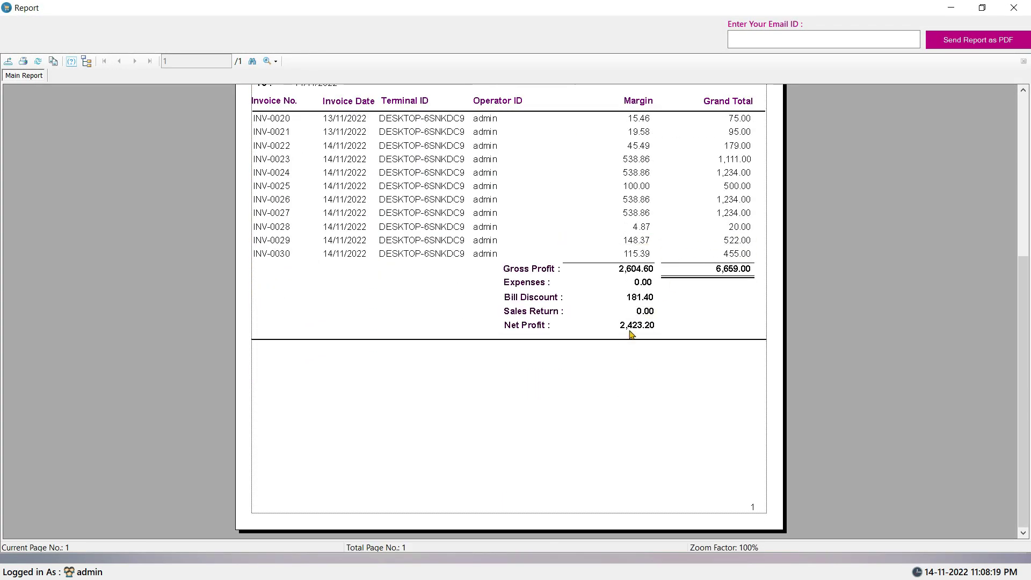
{"action": "left_click", "coordinate": [651, 325]}
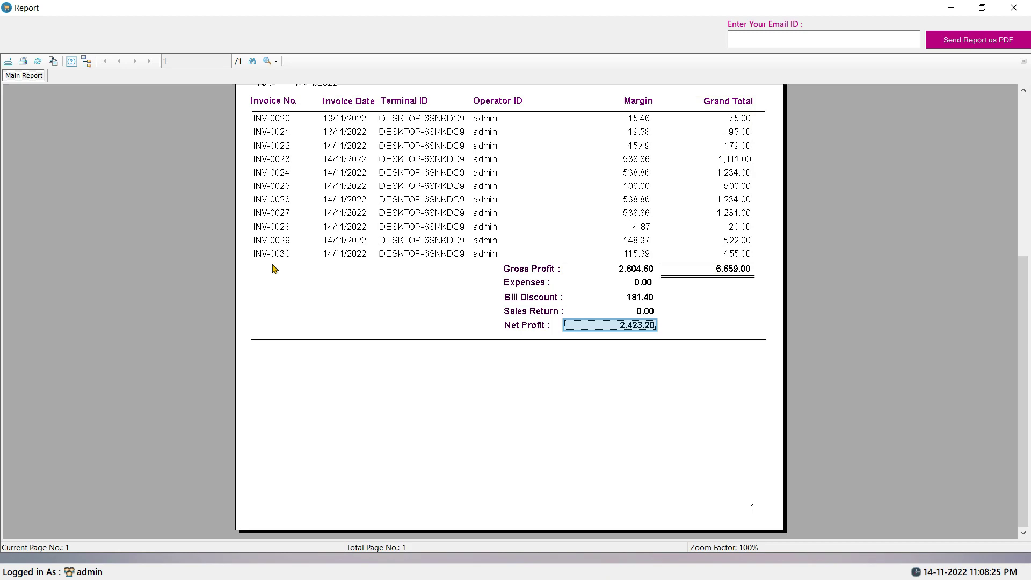
{"action": "left_click", "coordinate": [1011, 5]}
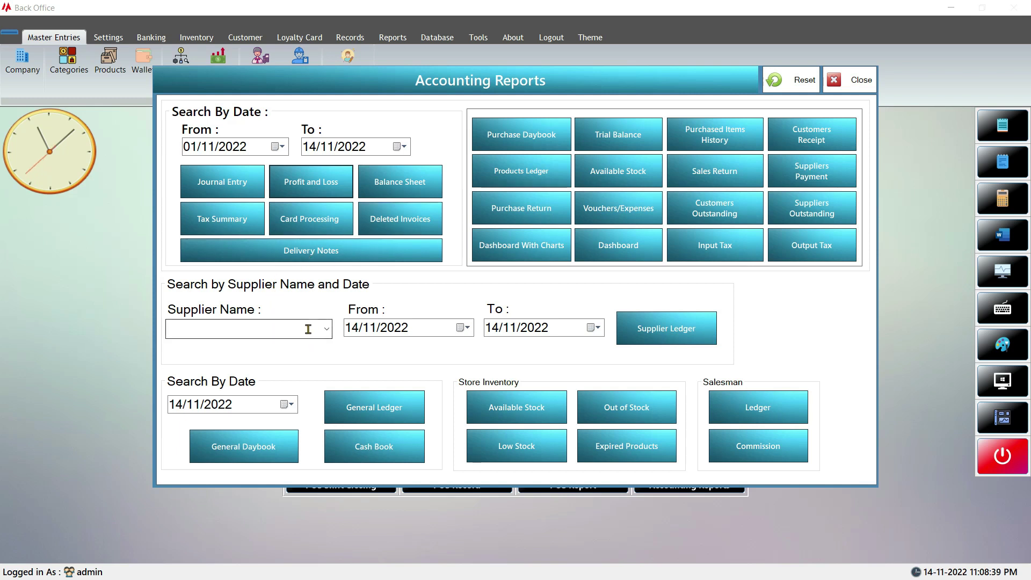
- Generate the Supplier Ledger for supplier XYZ from 01/11/2022 to 14/11/2022
{"action": "left_click", "coordinate": [327, 329]}
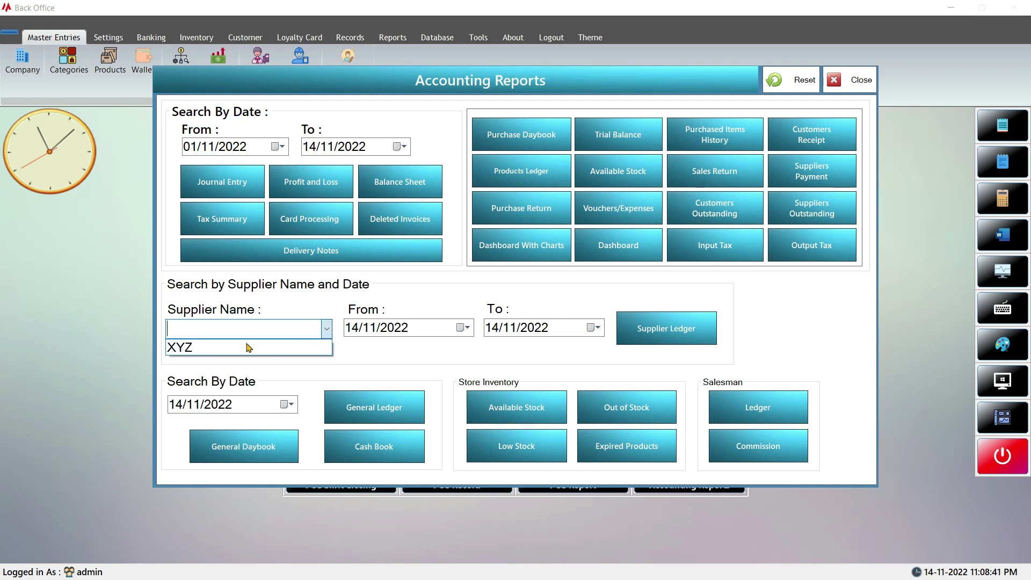
{"action": "left_click", "coordinate": [249, 348]}
{"action": "left_click", "coordinate": [462, 328]}
{"action": "left_click", "coordinate": [376, 374]}
{"action": "left_click", "coordinate": [645, 328]}
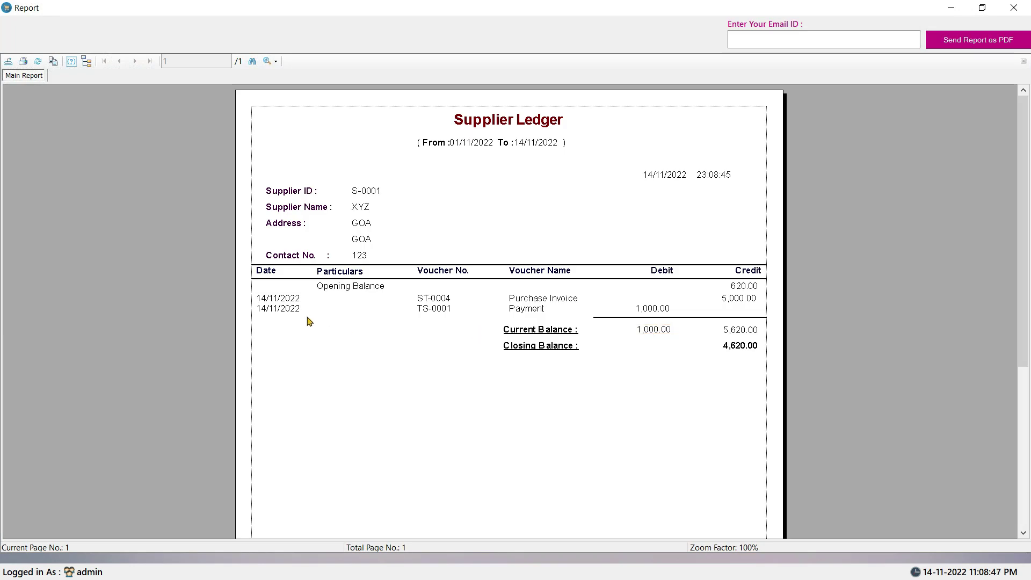
- Examine the purchase invoice and payment entries in the supplier ledger, and close it and Accounting Reports
{"action": "left_click", "coordinate": [325, 290]}
{"action": "left_click", "coordinate": [517, 308]}
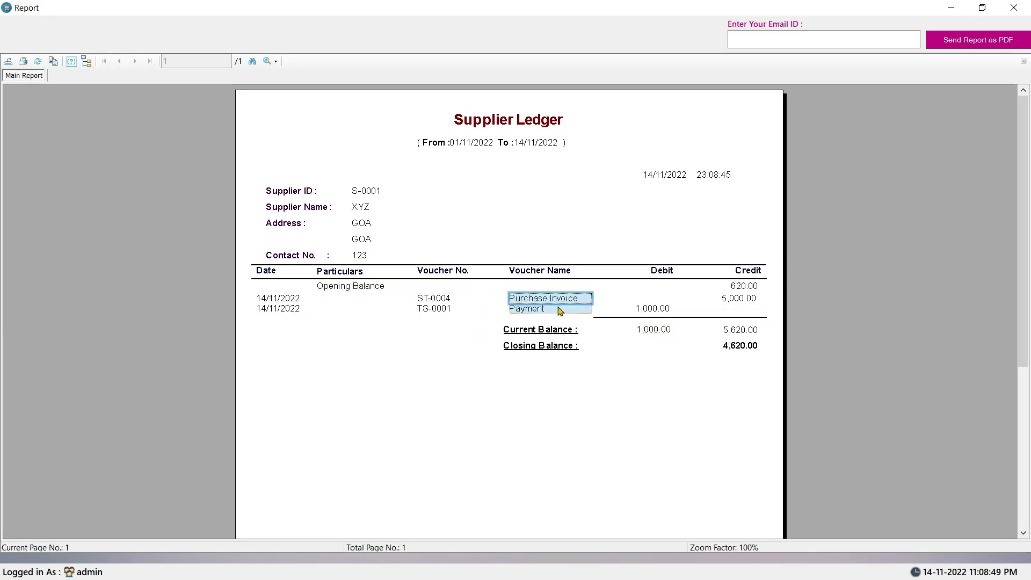
{"action": "left_click", "coordinate": [639, 308]}
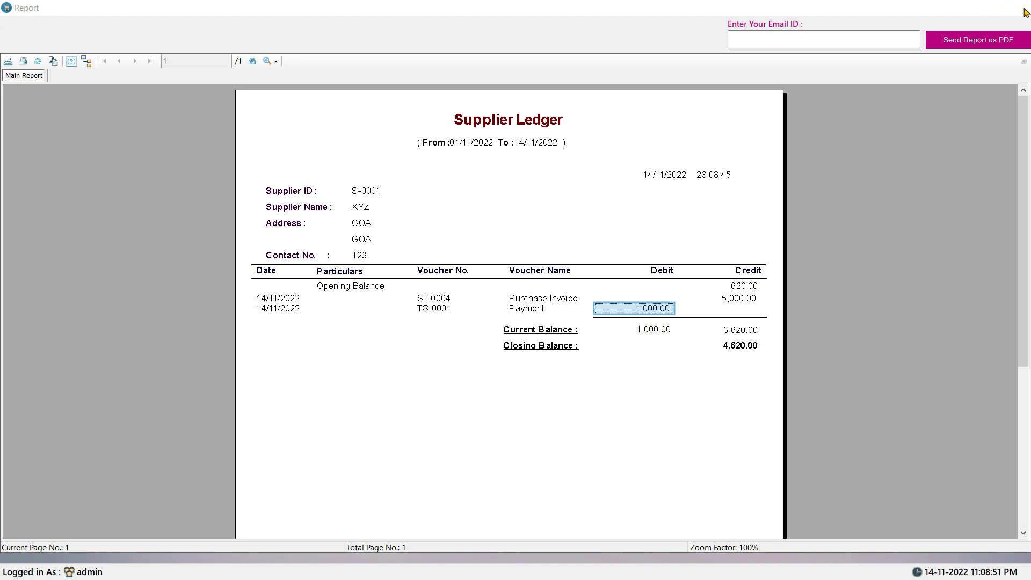
{"action": "left_click", "coordinate": [1025, 9]}
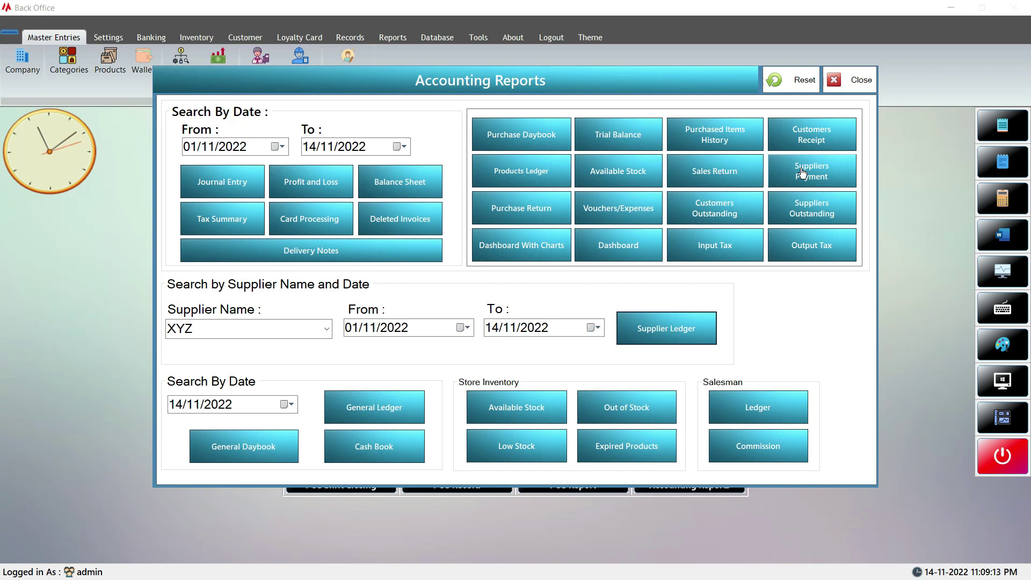
{"action": "left_click", "coordinate": [838, 89]}
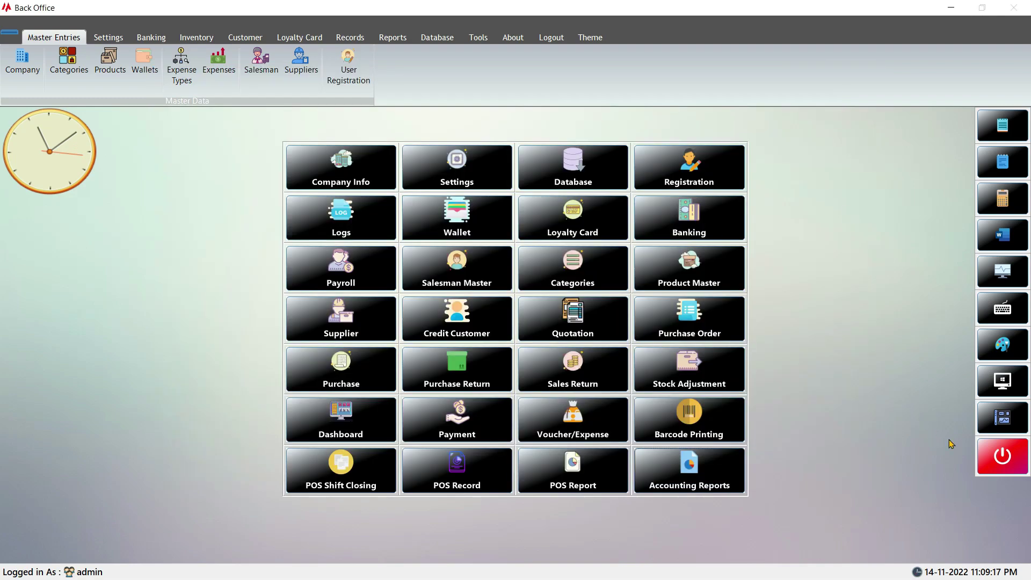
- Switch to the Point of Sale screen and back to Back Office, and open the Back Office Settings
{"action": "left_click", "coordinate": [998, 455]}
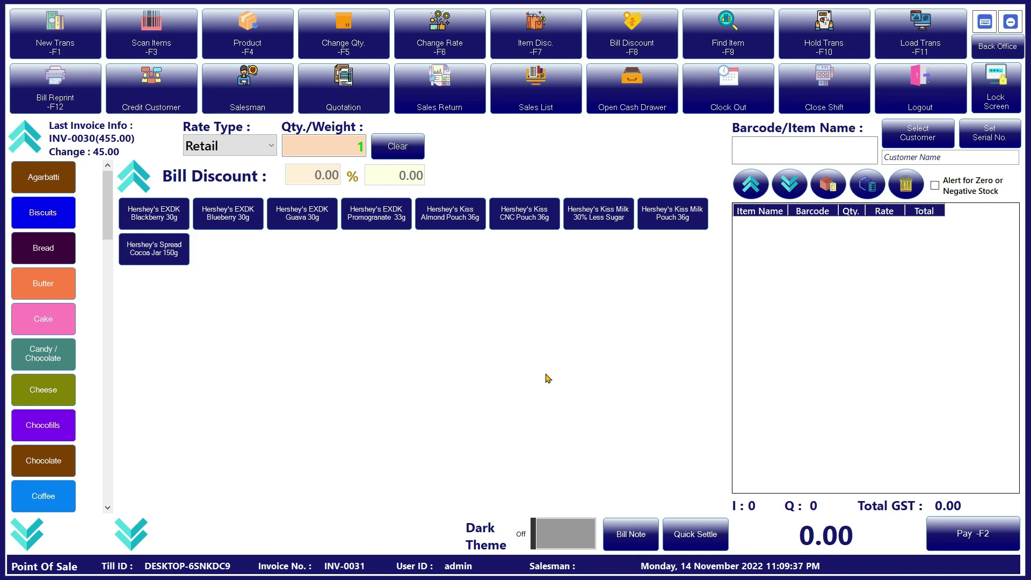
{"action": "left_click", "coordinate": [997, 46]}
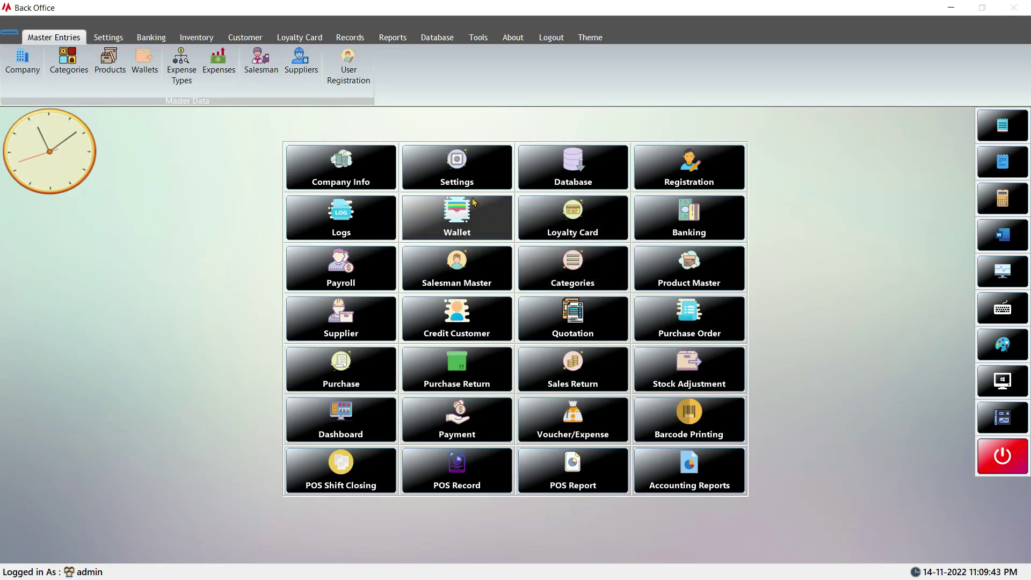
{"action": "left_click", "coordinate": [456, 164]}
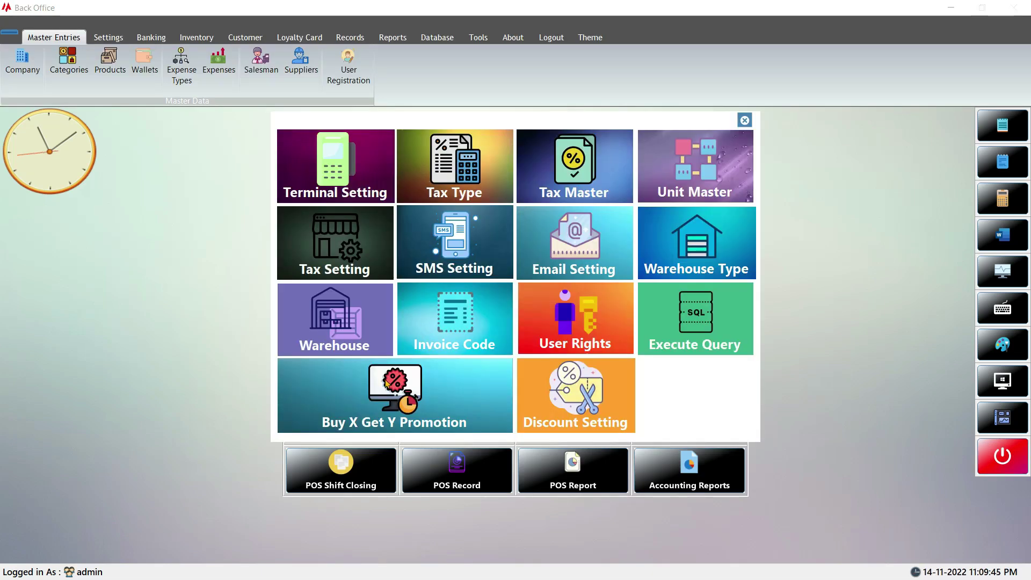